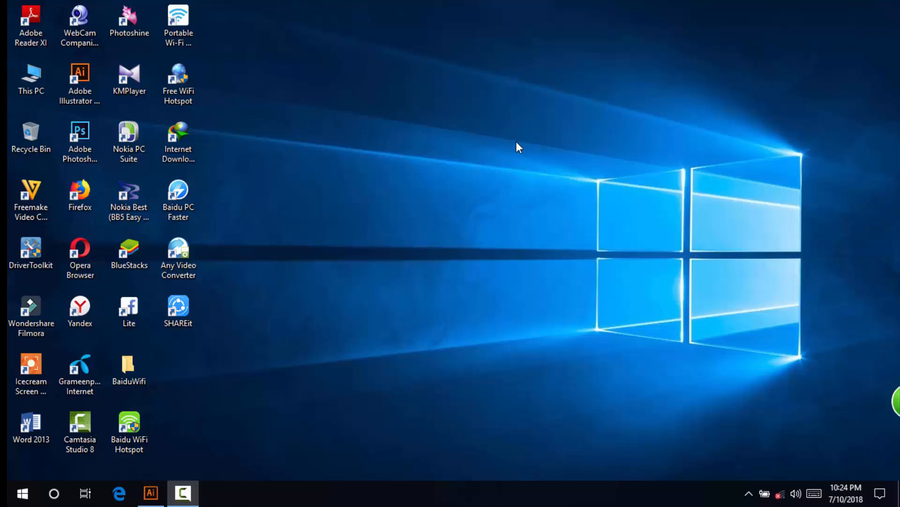
Refresh the desktop and switch to the open Adobe Illustrator document
right_click(503, 145)
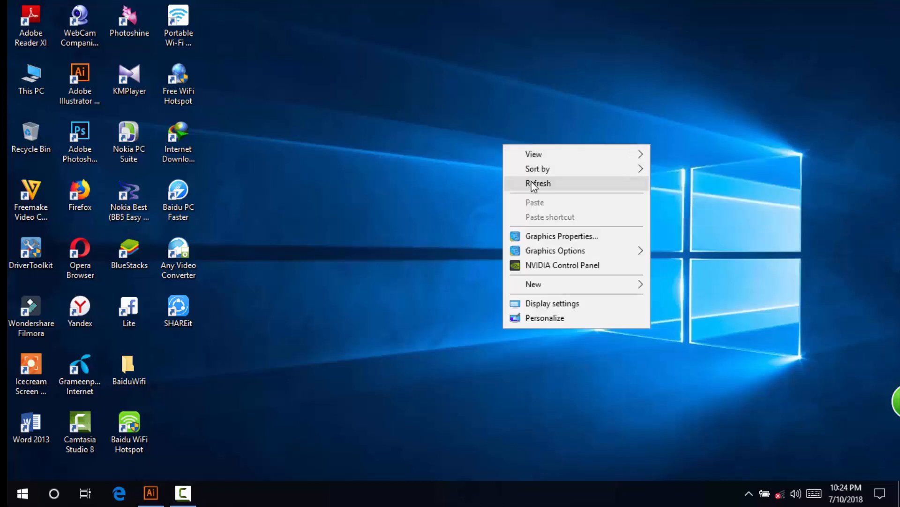
left_click(533, 184)
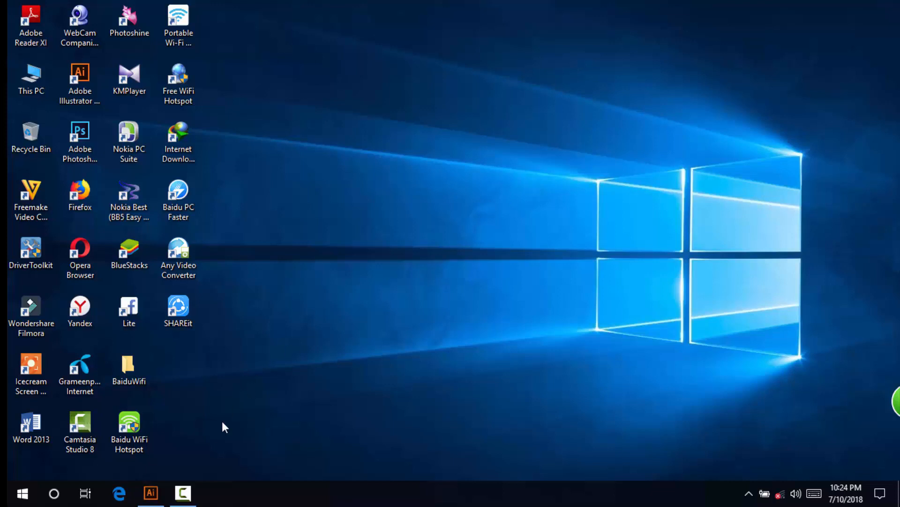
left_click(156, 493)
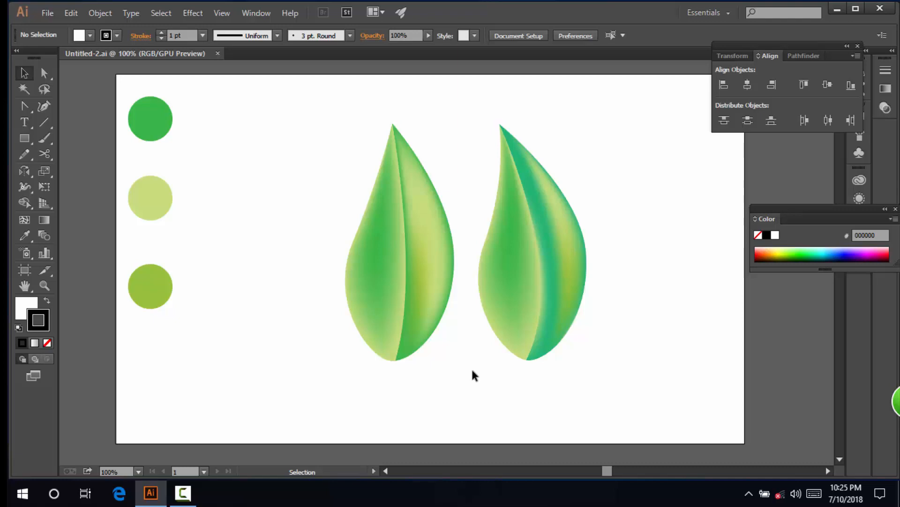
Examine the two finished gradient leaf drawings, selecting each one separately and then both together
left_click(431, 309)
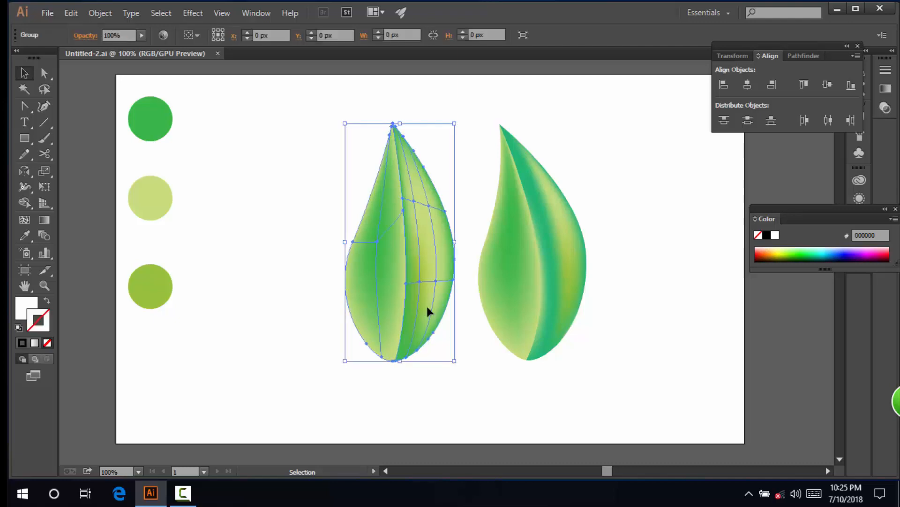
left_click(507, 366)
left_click(561, 292)
left_click(674, 286)
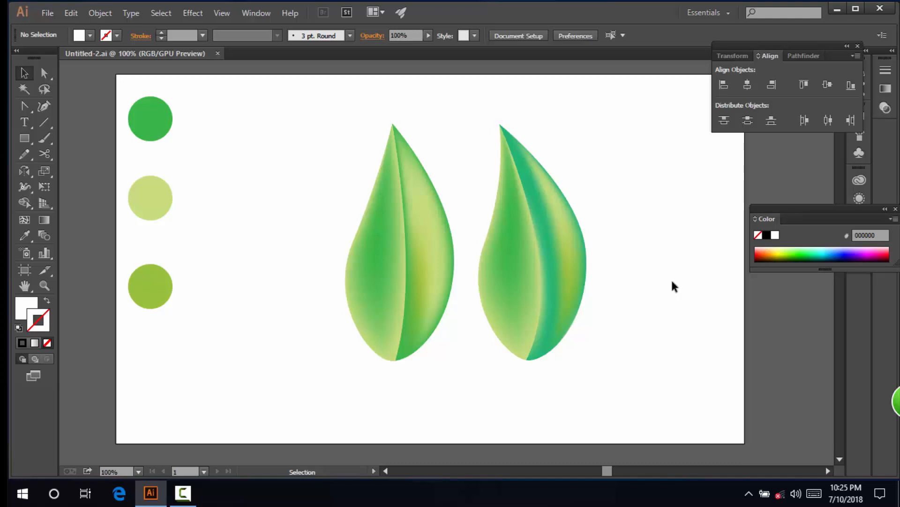
left_click(558, 263)
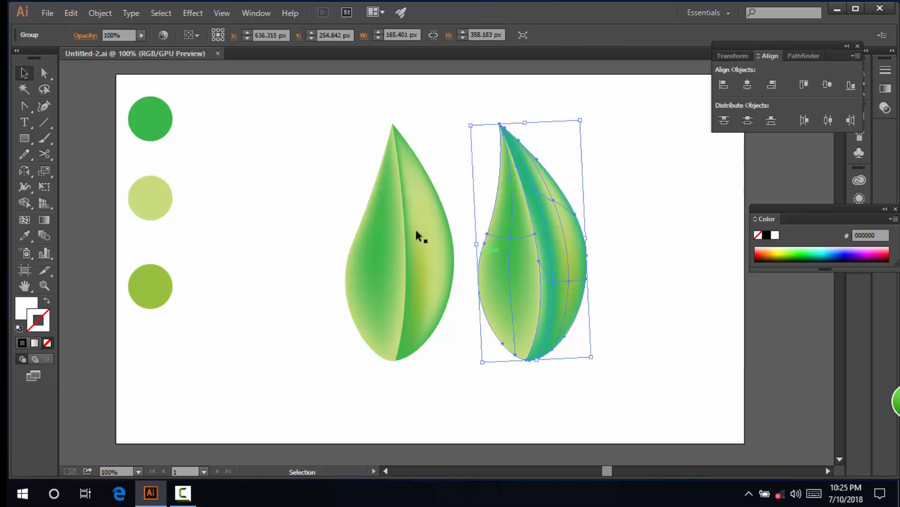
left_click_drag(312, 175, 547, 274)
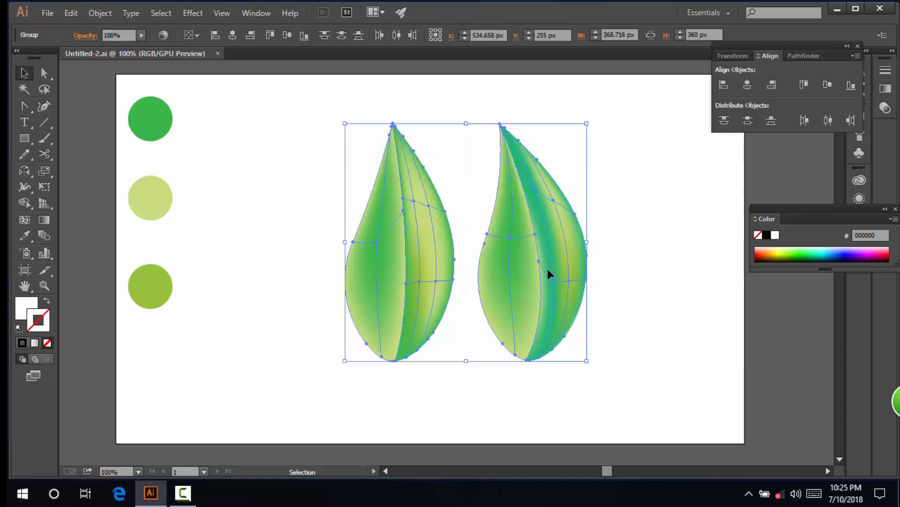
left_click(282, 195)
Examine the three color reference circles beside the leaves, selecting them individually and as a set
left_click(159, 126)
left_click(208, 177)
left_click(157, 129)
left_click(179, 155)
left_click(156, 122)
left_click(161, 195)
left_click(161, 274)
left_click(173, 317)
left_click_drag(153, 261, 140, 113)
left_click(191, 175)
left_click_drag(178, 89, 131, 334)
left_click(242, 338)
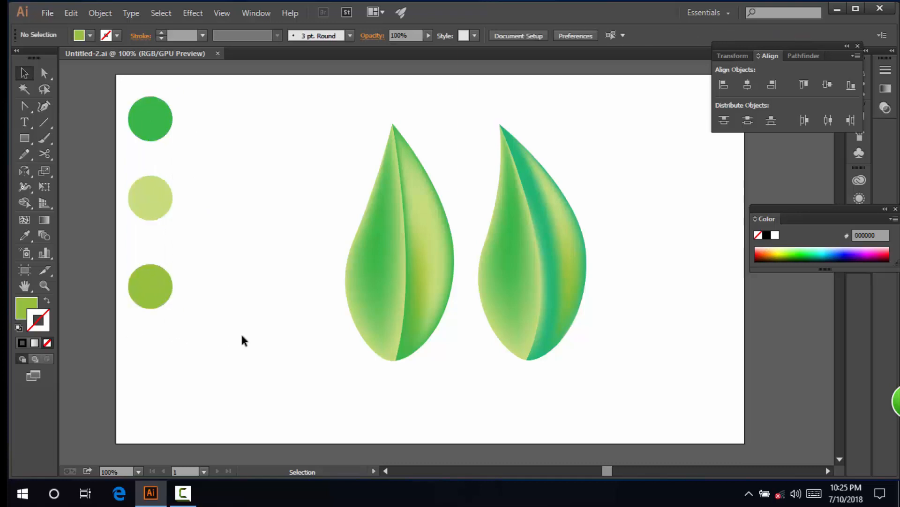
Delete all leaves and color circles from the artboard
key("a")
key("ctrl+a")
key("v")
key("Delete")
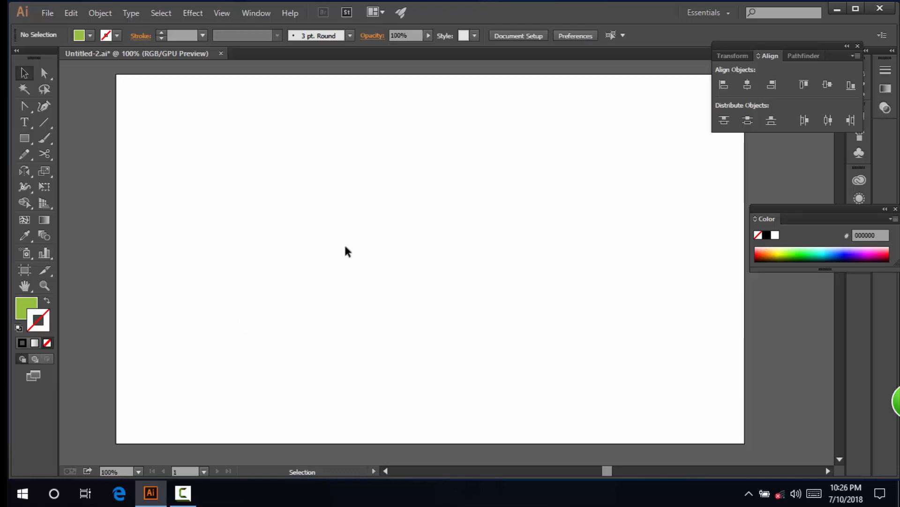
scroll(346, 249, "down", 1)
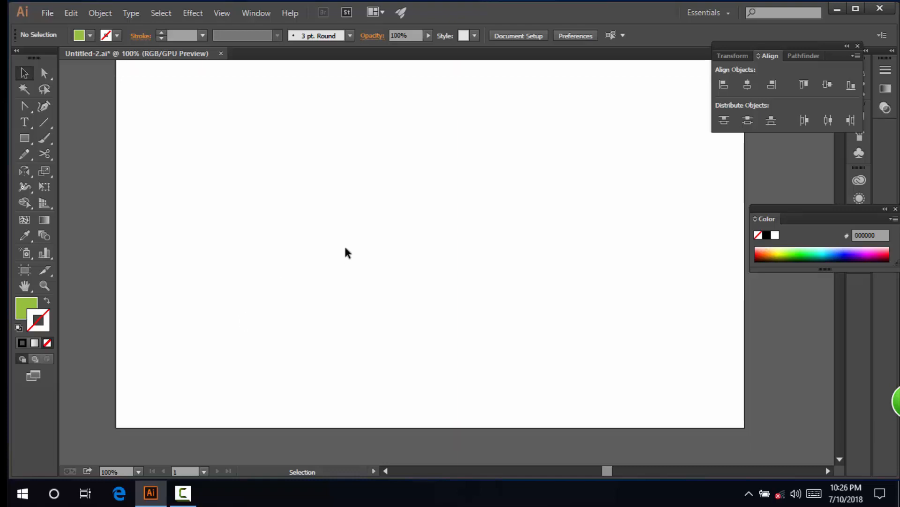
Draw a small green circle with the Ellipse Tool near the artboard's upper-left corner, centered at about X 50 px, Y 71 px
left_click(30, 139)
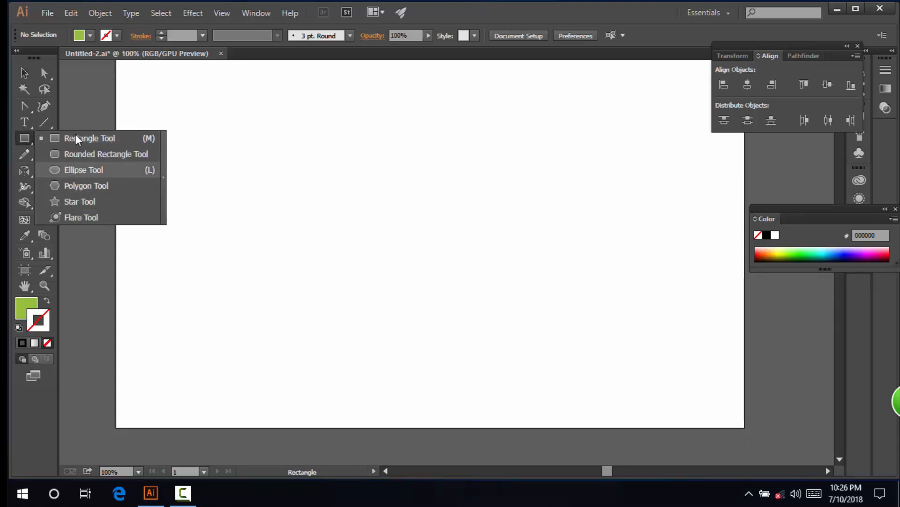
left_click(82, 170)
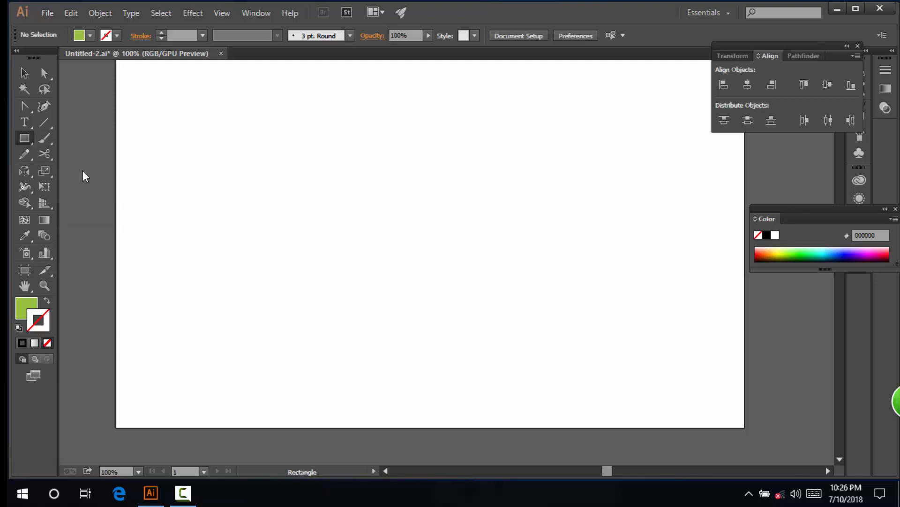
left_click_drag(148, 120, 161, 147)
left_click(24, 72)
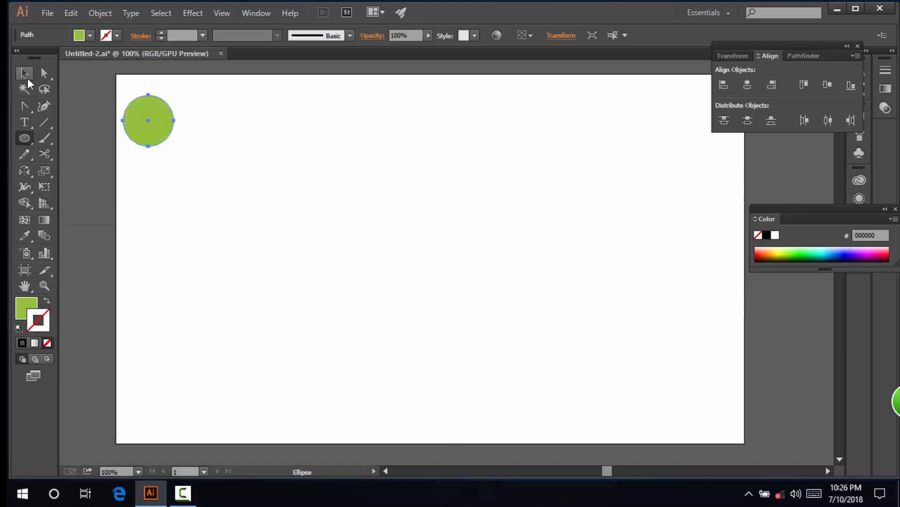
left_click(158, 170)
Duplicate the green circle twice straight below itself to form a column of three circles
left_click(146, 136)
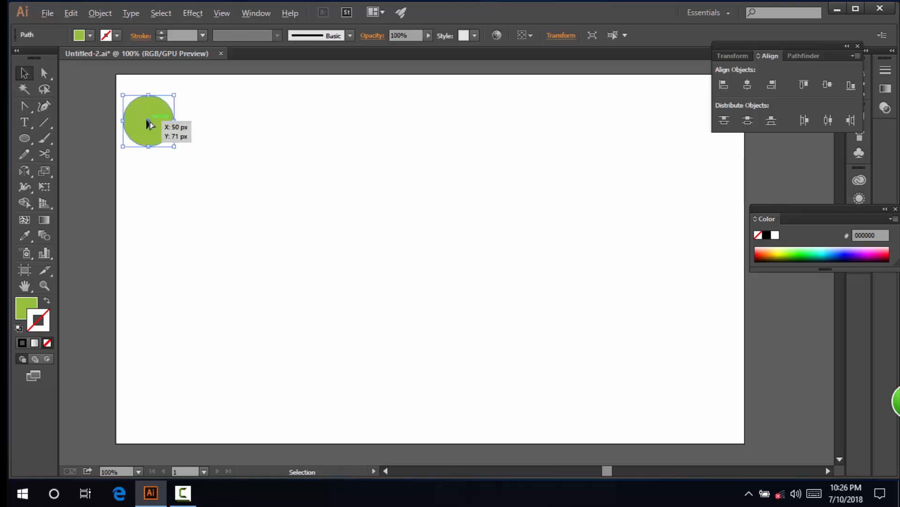
left_click_drag(148, 122, 148, 291)
left_click(234, 218)
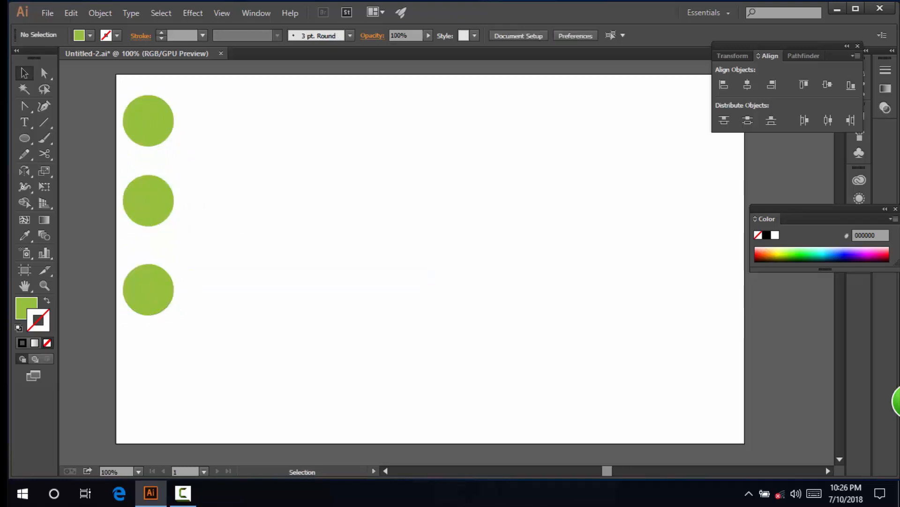
Move the middle circle slightly down within the column
left_click(161, 203)
left_click(207, 210)
mouse_move(151, 204)
left_mouse_down()
mouse_move(170, 237)
mouse_move(155, 191)
mouse_move(166, 211)
left_mouse_up()
left_click(203, 251)
left_click(175, 229)
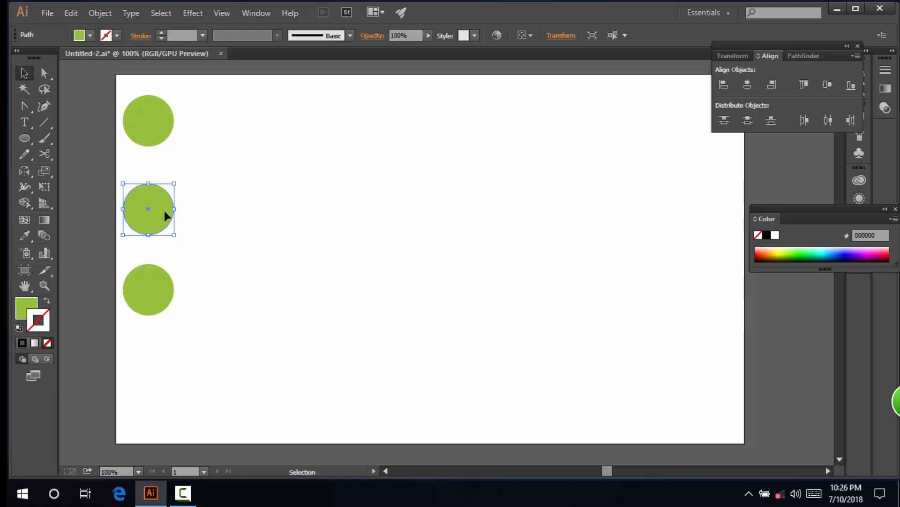
left_click(186, 222)
Try center-aligning the three circles horizontally and vertically, and undo the vertical alignment
left_click_drag(199, 130, 141, 358)
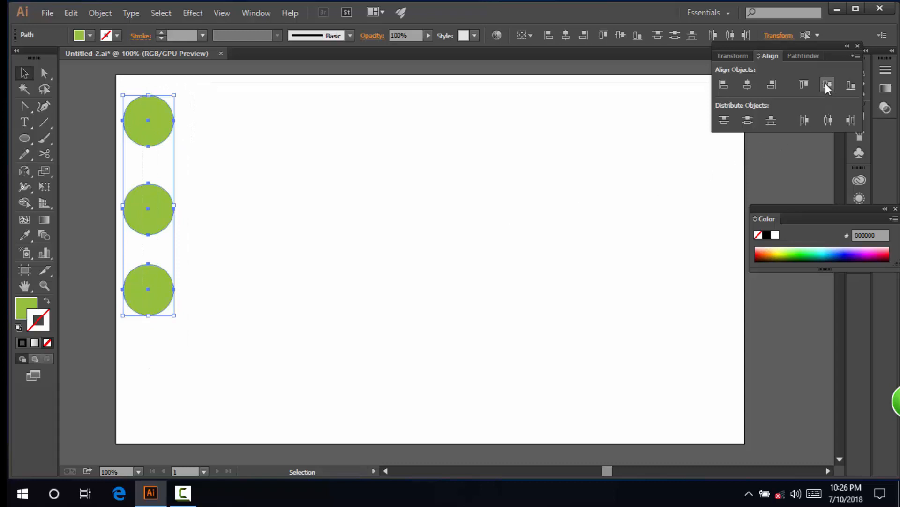
left_click(750, 83)
left_click(829, 83)
key("ctrl+z")
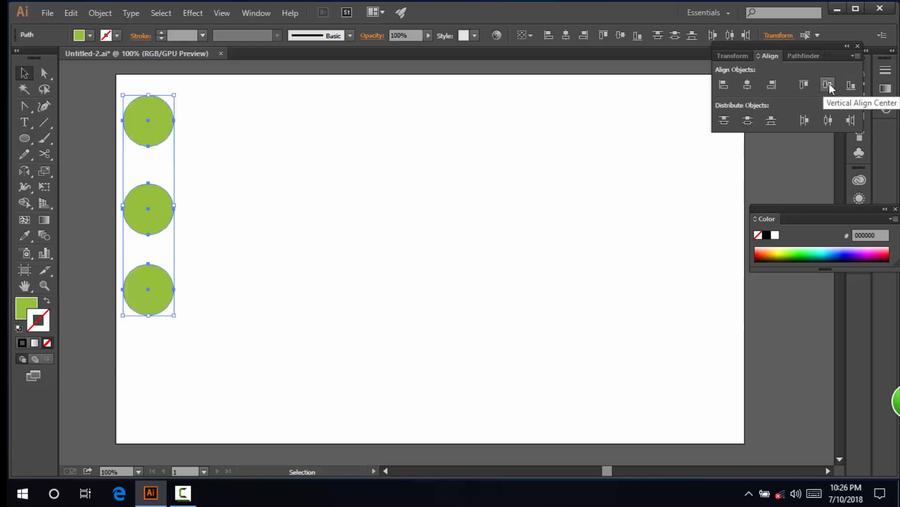
left_click(213, 253)
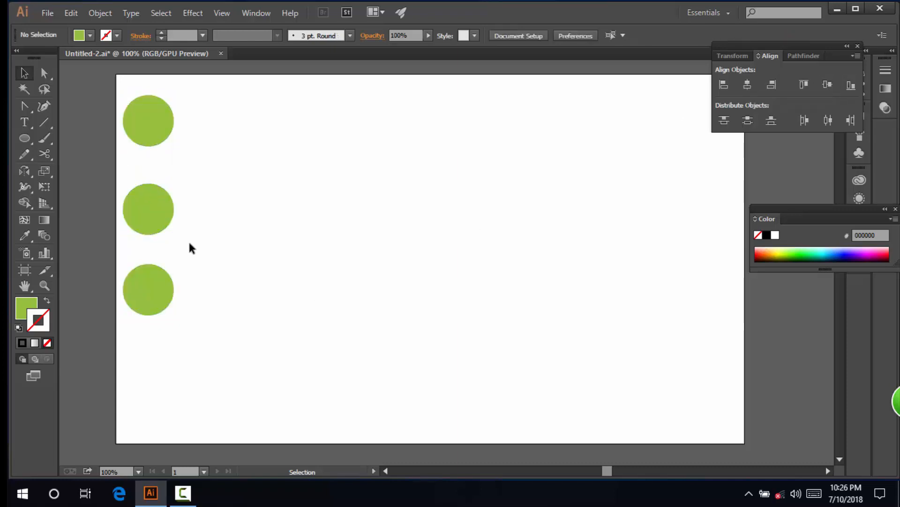
Move the middle circle closer to the lowest one and distribute all three evenly by their vertical centers
left_click_drag(151, 229, 152, 244)
left_click_drag(182, 87, 168, 305)
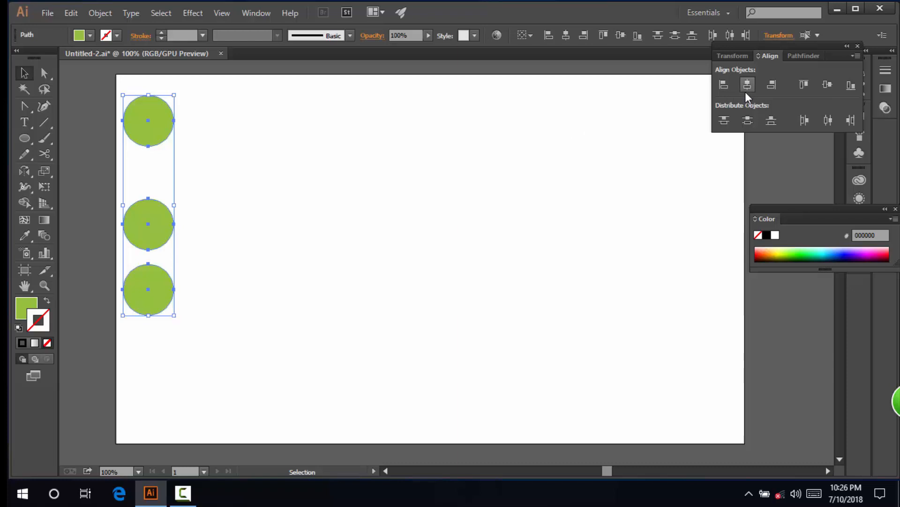
left_click(745, 121)
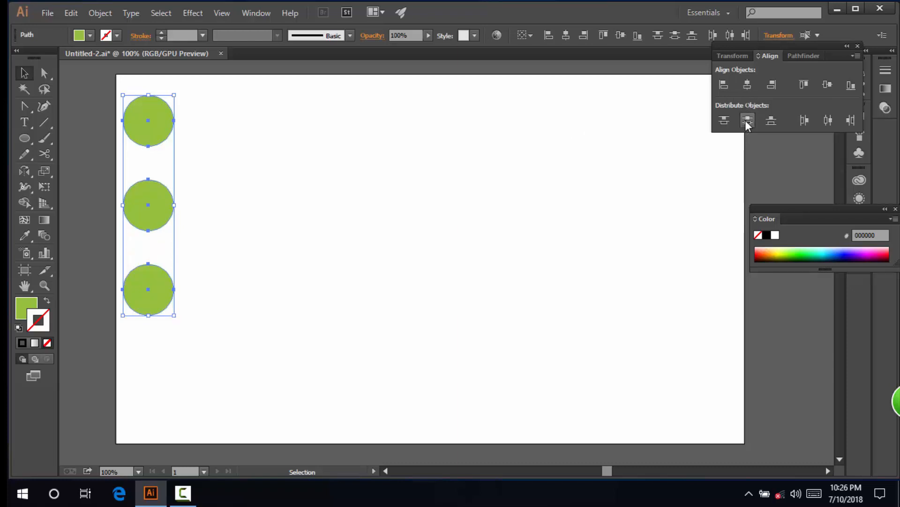
Shift the middle circle down once more and repeat the vertical center distribution on the three circles
left_click(352, 160)
left_click_drag(200, 94, 147, 324)
left_click(371, 266)
left_click_drag(162, 206, 155, 232)
left_click_drag(203, 100, 154, 275)
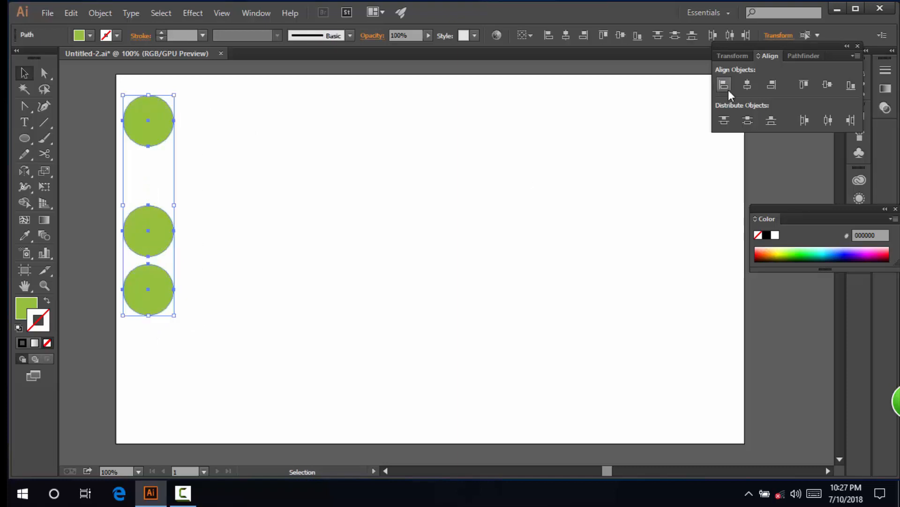
left_click(748, 120)
left_click(297, 220)
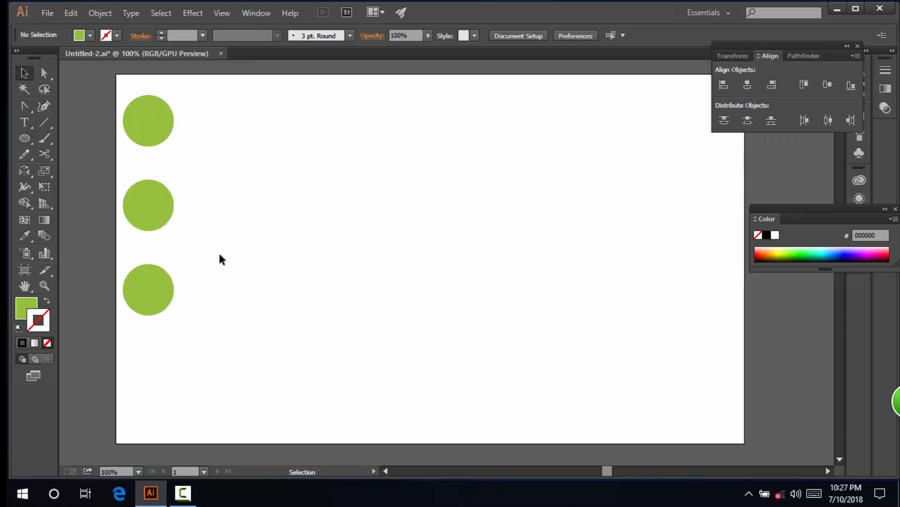
Open the Beverages swatch library from Foods, place it beside the artboard's empty area and enlarge it to show all color groups
left_click(260, 12)
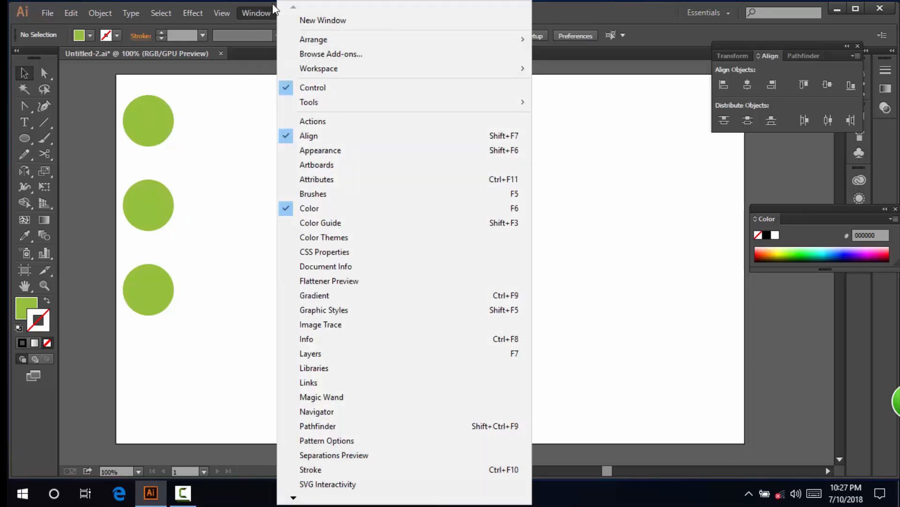
mouse_move(296, 497)
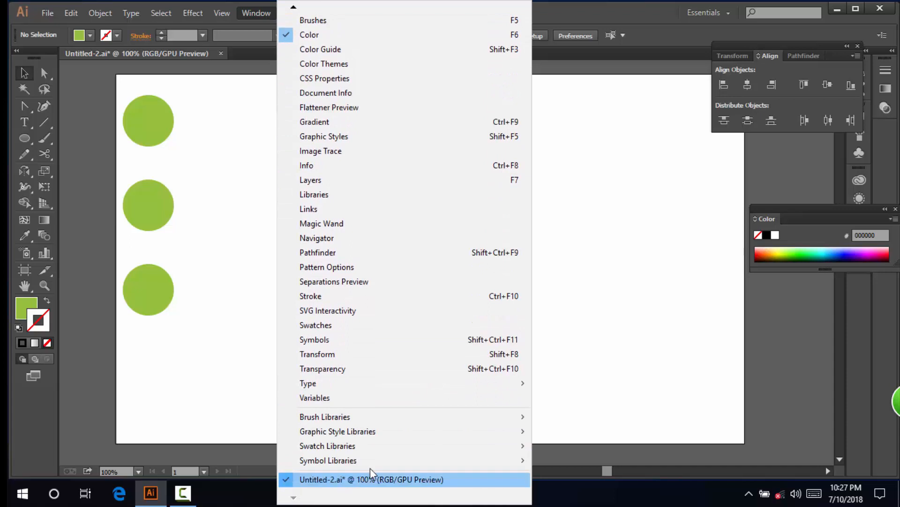
mouse_move(424, 451)
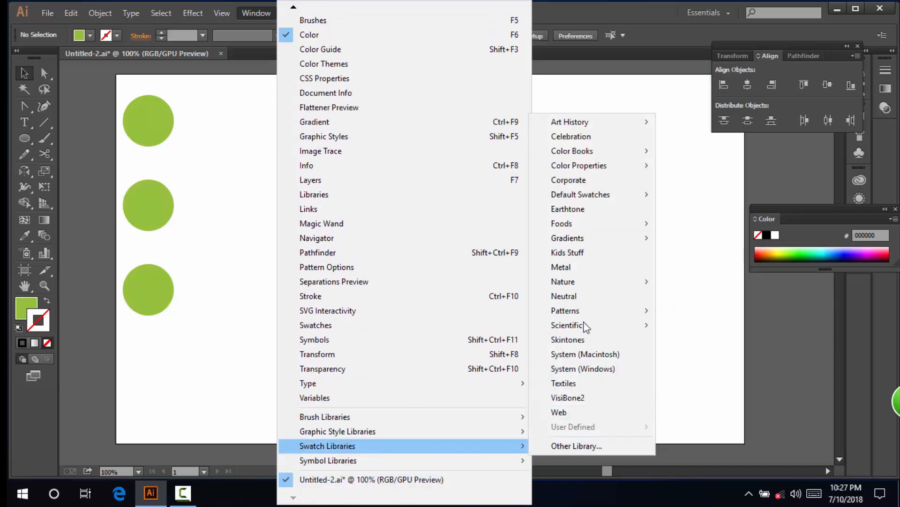
mouse_move(565, 240)
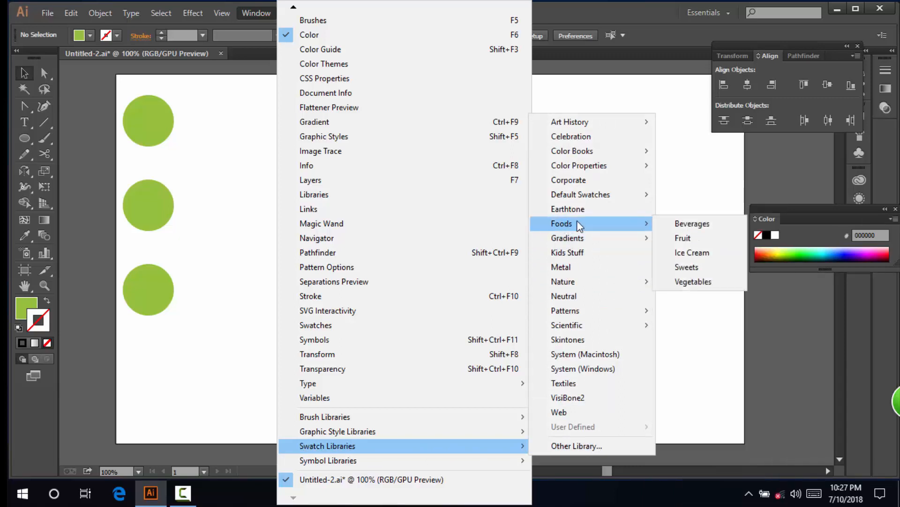
left_click(728, 225)
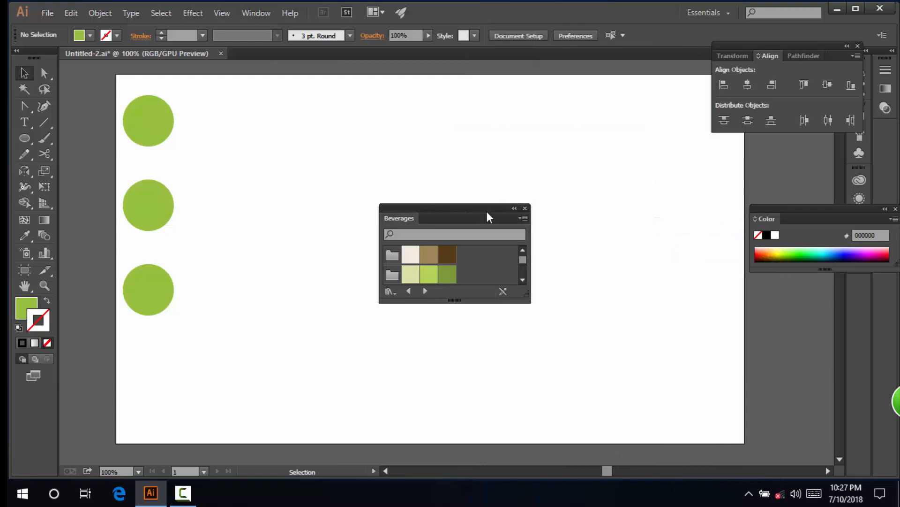
left_click_drag(502, 206, 671, 129)
left_click_drag(614, 223, 613, 344)
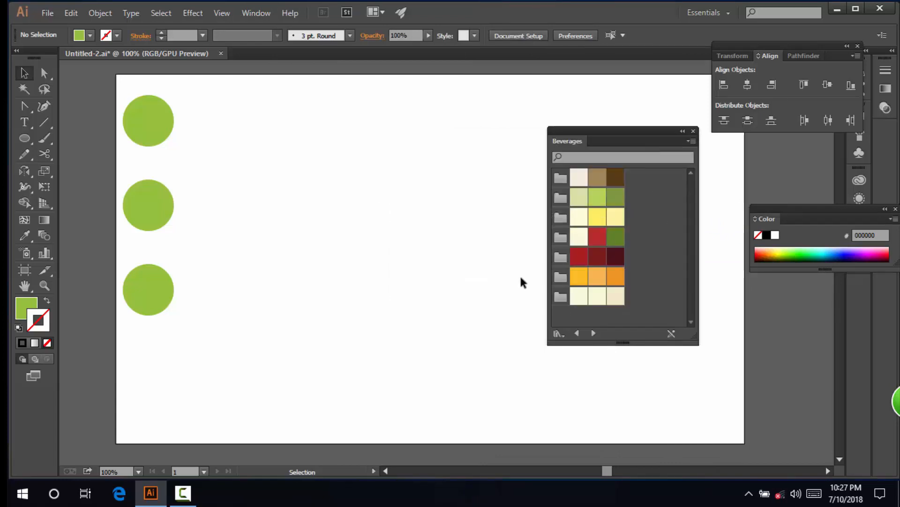
Select the top circle and switch the displayed swatch library from Beverages to Sweets
left_click(151, 137)
left_click(365, 193)
left_click(165, 132)
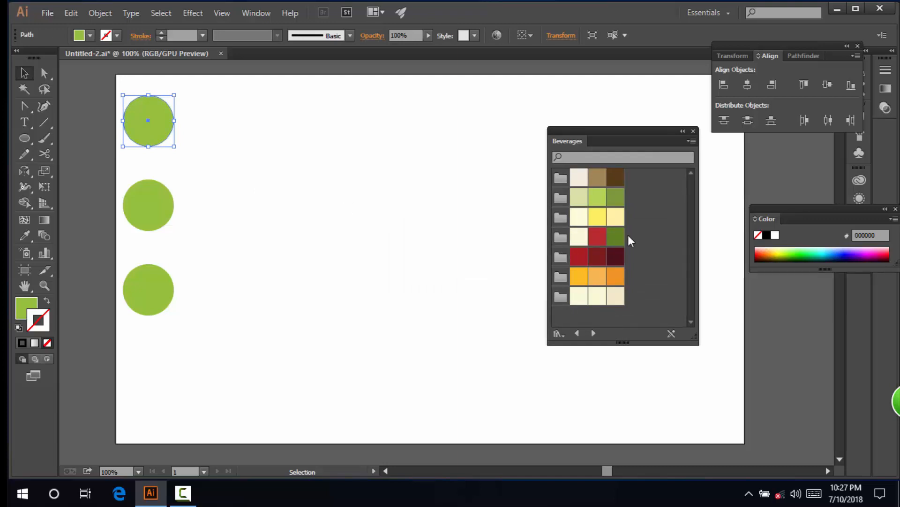
left_click(593, 333)
left_click(593, 333)
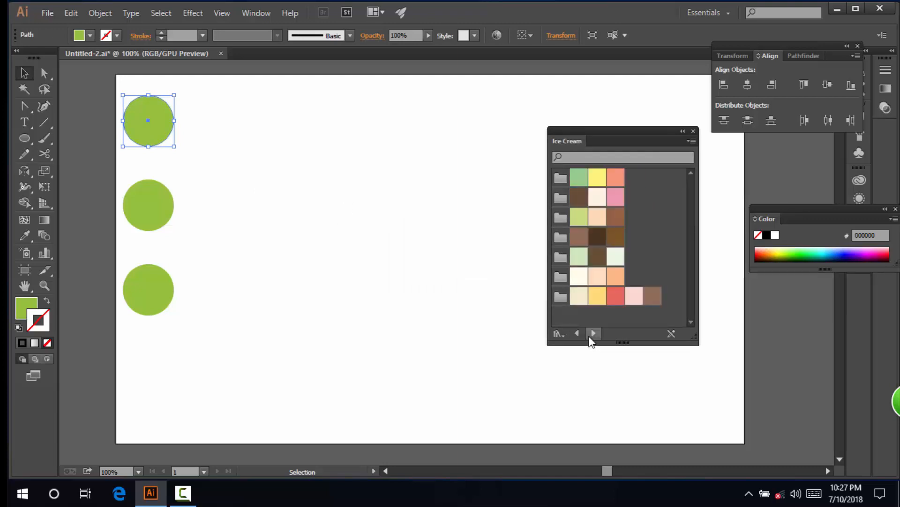
left_click(593, 333)
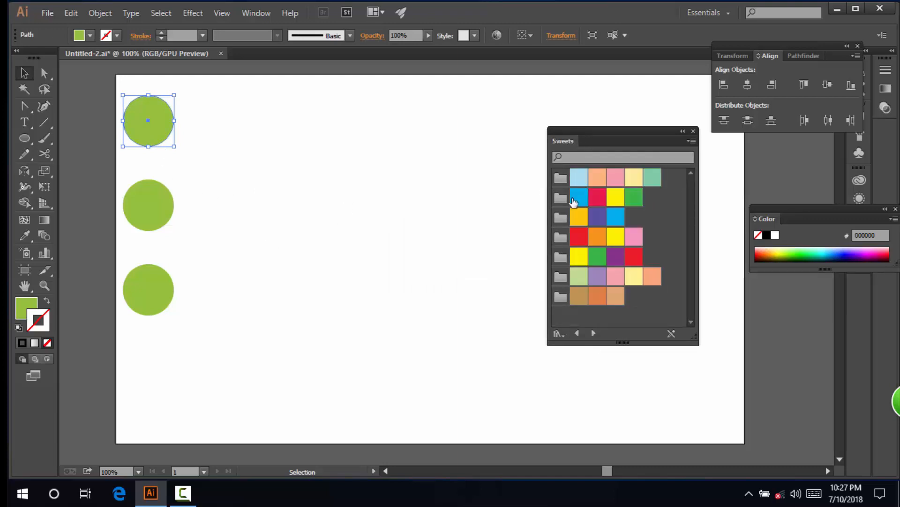
Fill the top circle with the Sweets green swatch 39B54A, leaving it without a stroke
left_click(635, 197)
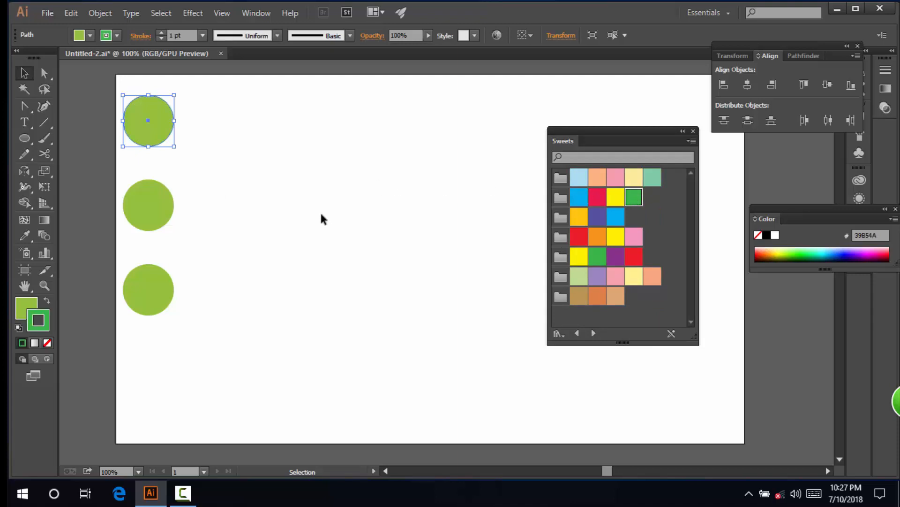
key("slash")
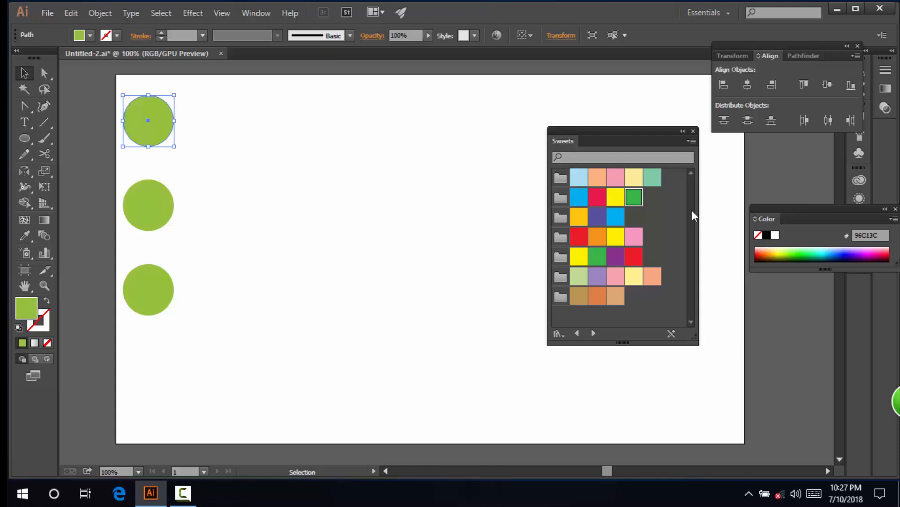
left_click(633, 197)
left_click(233, 248)
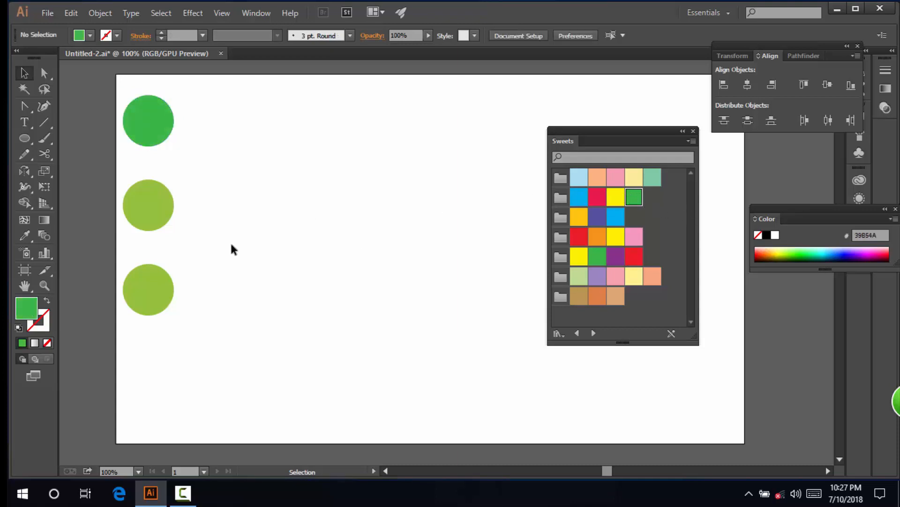
Select the bottom circle and fill it with the green swatch 95CA57 from the Vegetables library
left_click(161, 217)
left_click(183, 291)
left_click(155, 289)
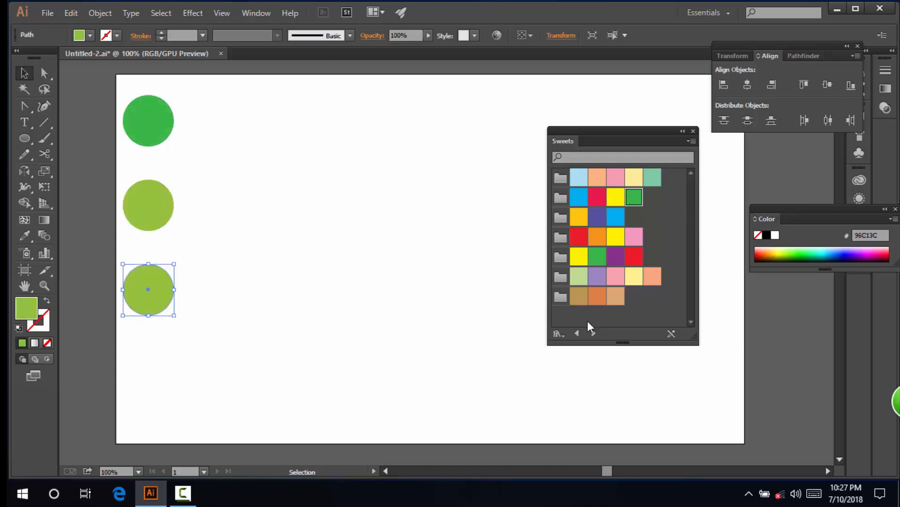
left_click(593, 333)
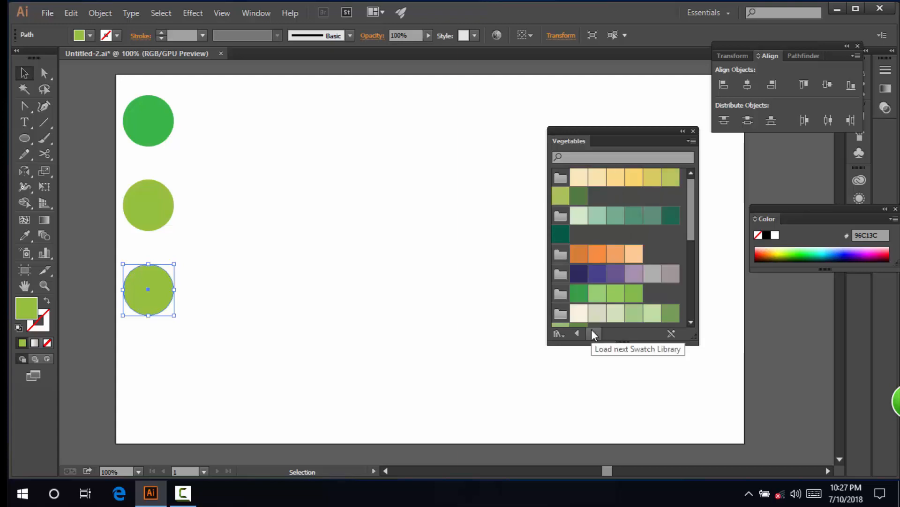
left_click(616, 293)
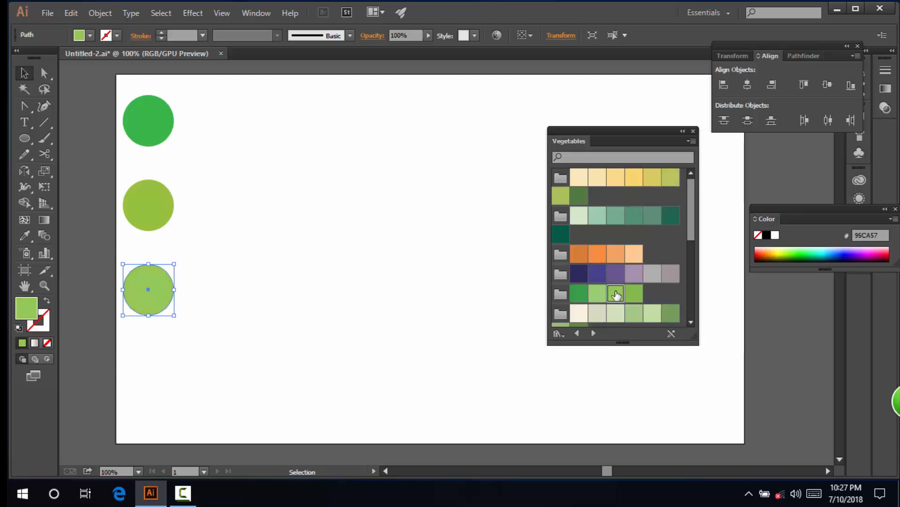
Browse back to the Ice Cream swatch library, fill the bottom circle with its green 95CD8B, and deselect it
left_click(595, 333)
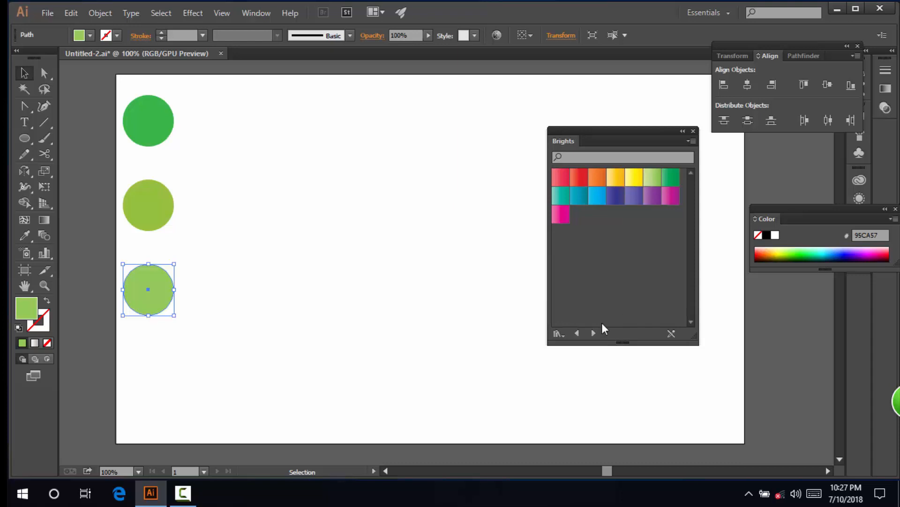
left_click(577, 333)
left_click(577, 333)
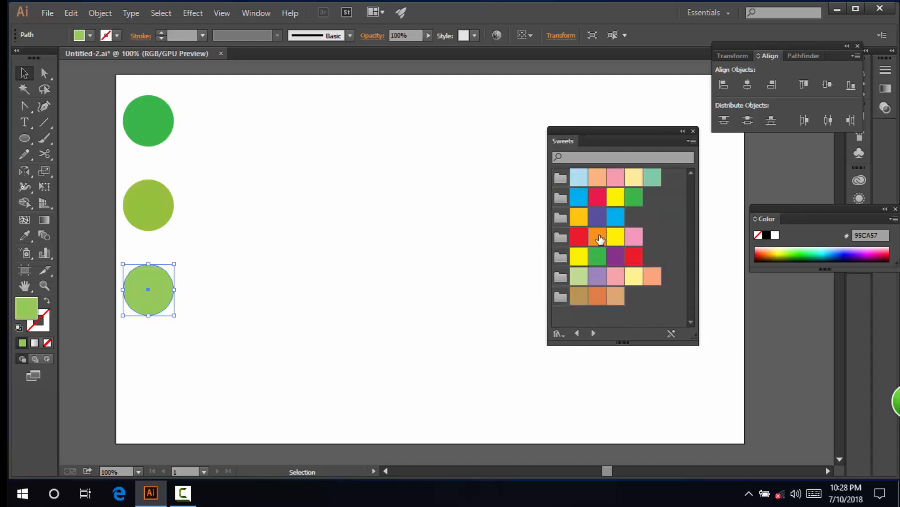
left_click(577, 333)
left_click(578, 177)
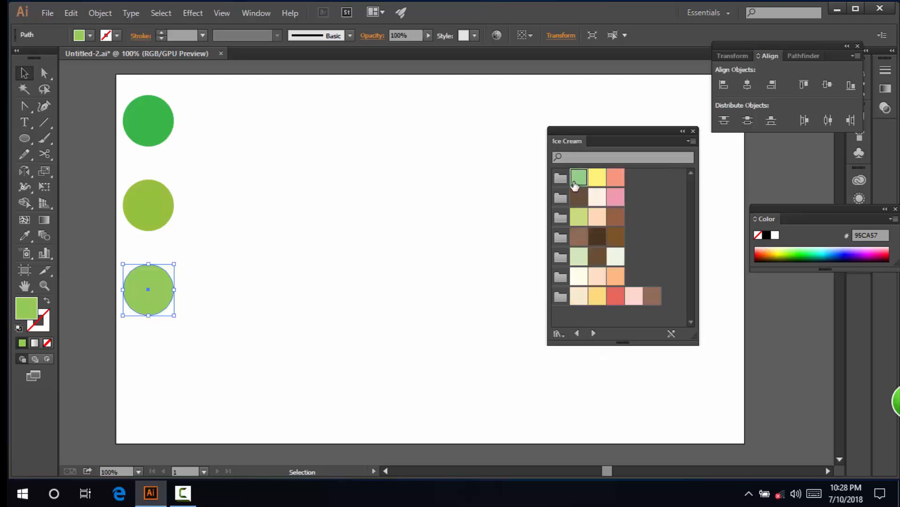
left_click(333, 288)
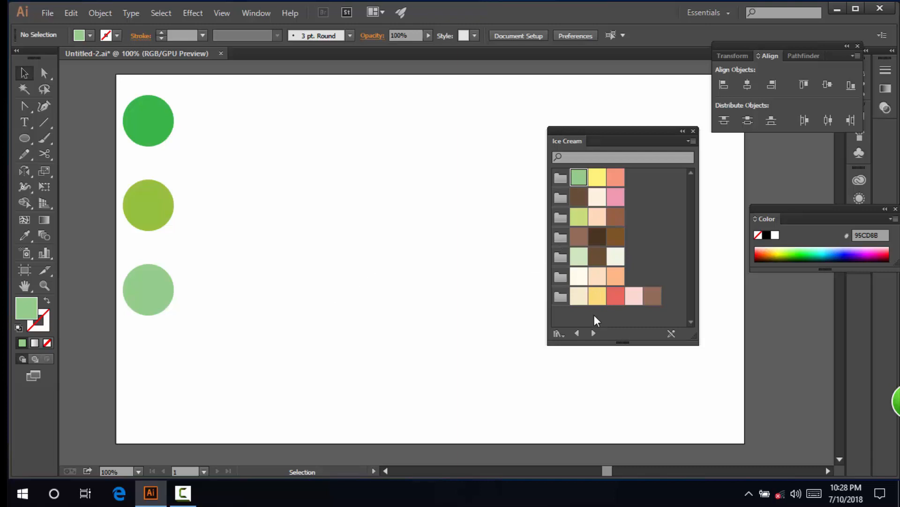
Bring the swatch panel back to the Beverages library, lengthen it, and park it beside the artboard over the Color panel
left_click(577, 333)
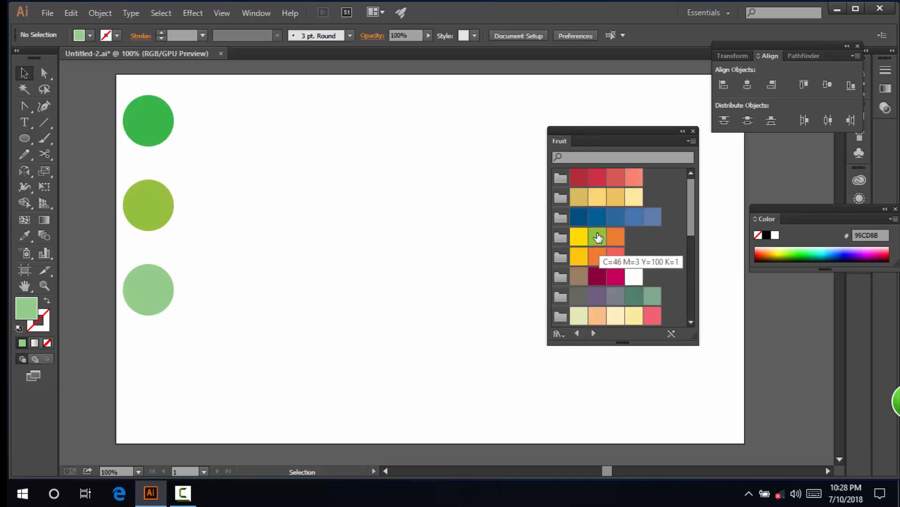
left_click_drag(591, 345, 593, 366)
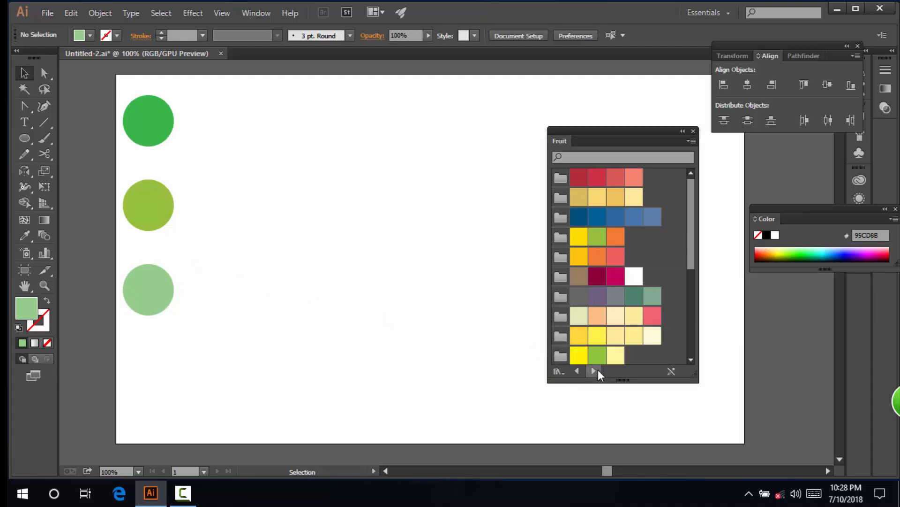
left_click(578, 371)
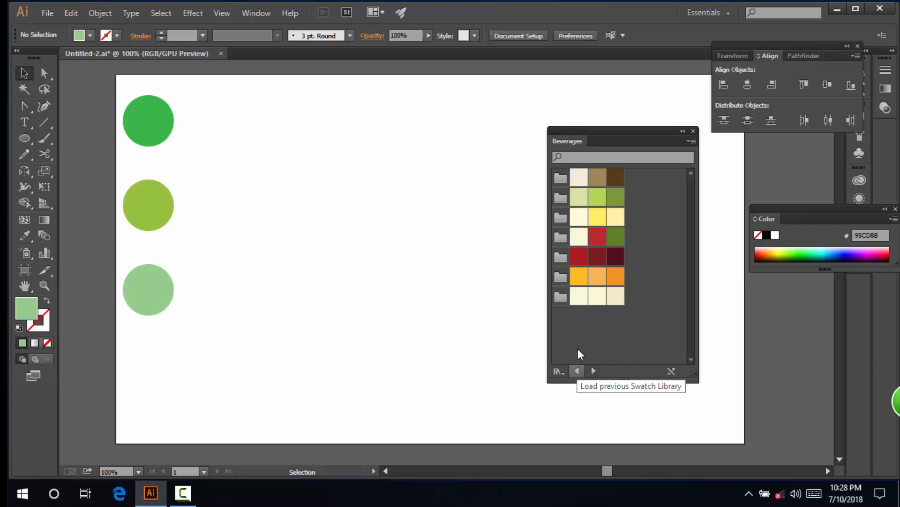
left_click_drag(629, 139, 830, 235)
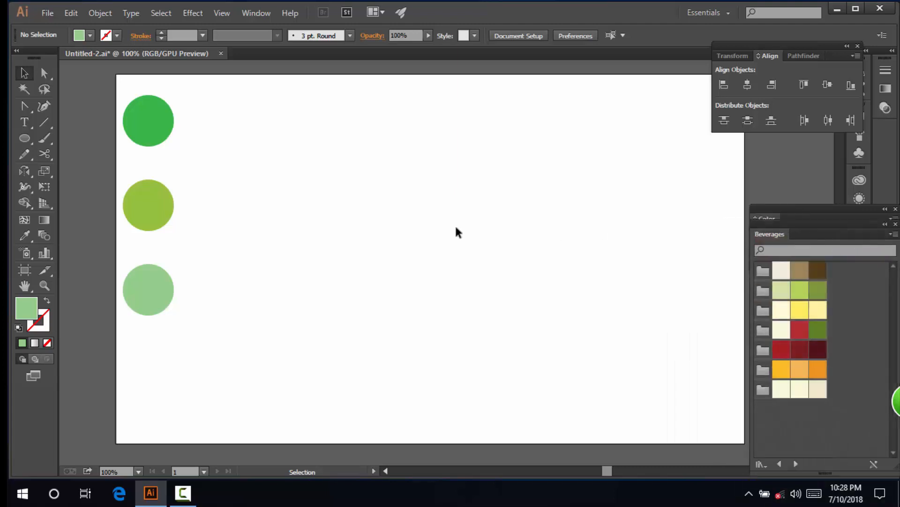
Draw a tall ellipse about 132 px wide and 299 px high near the artboard's middle and shift it slightly upward
scroll(477, 235, "down", 1)
scroll(477, 231, "up", 1)
left_click(23, 141)
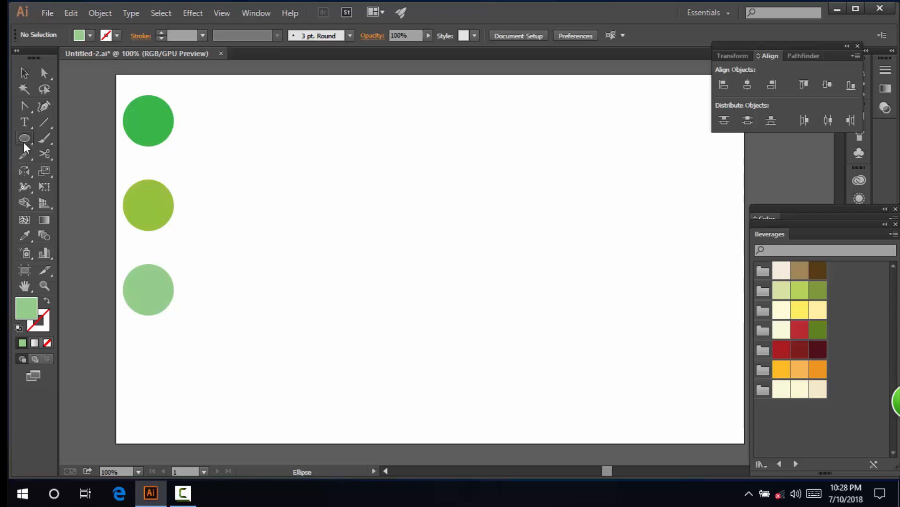
left_click(24, 141)
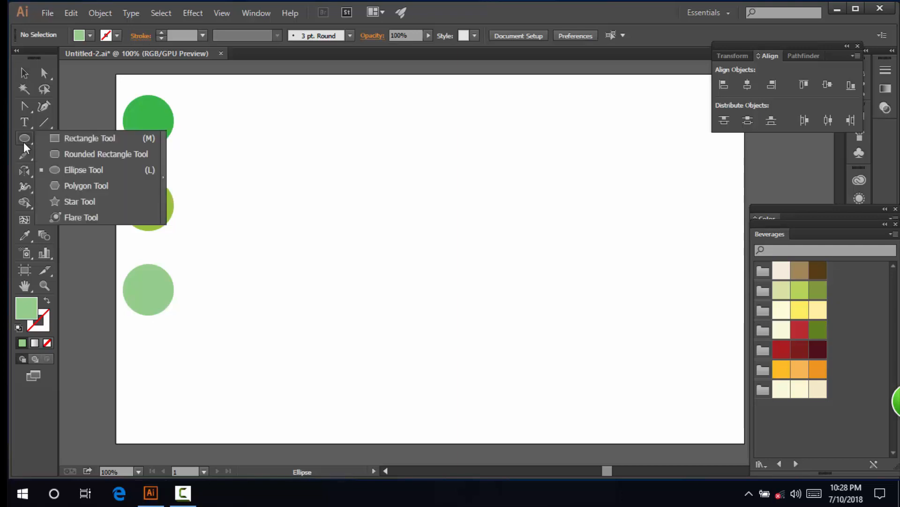
left_click(68, 169)
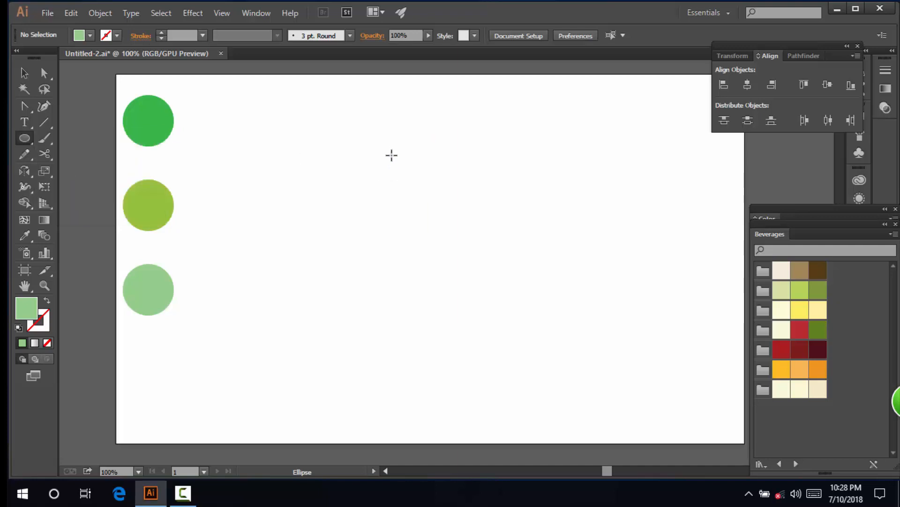
mouse_move(386, 175)
left_mouse_down()
mouse_move(422, 284)
mouse_move(472, 371)
left_mouse_up()
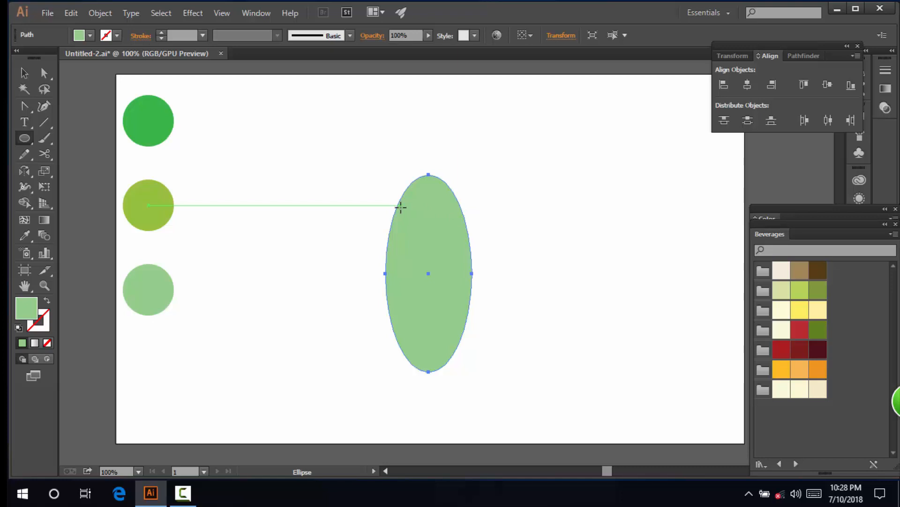
key("v")
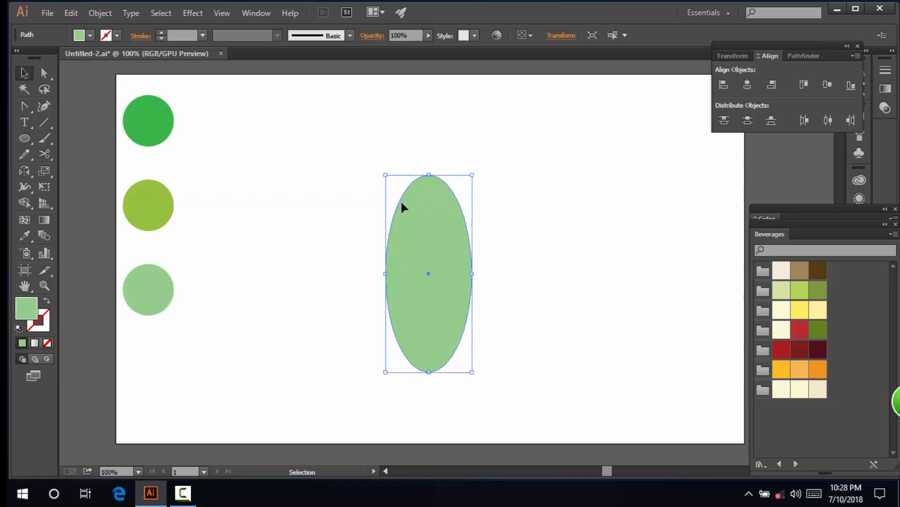
left_click_drag(429, 241, 425, 212)
left_click(521, 239)
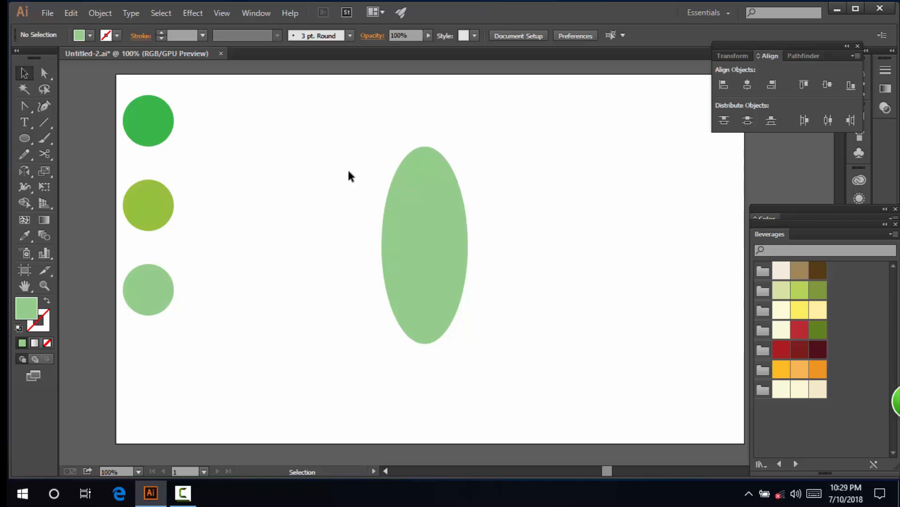
Select only the large ellipse's top anchor and collapse its direction handles onto it to form a pointed leaf tip
left_click(44, 79)
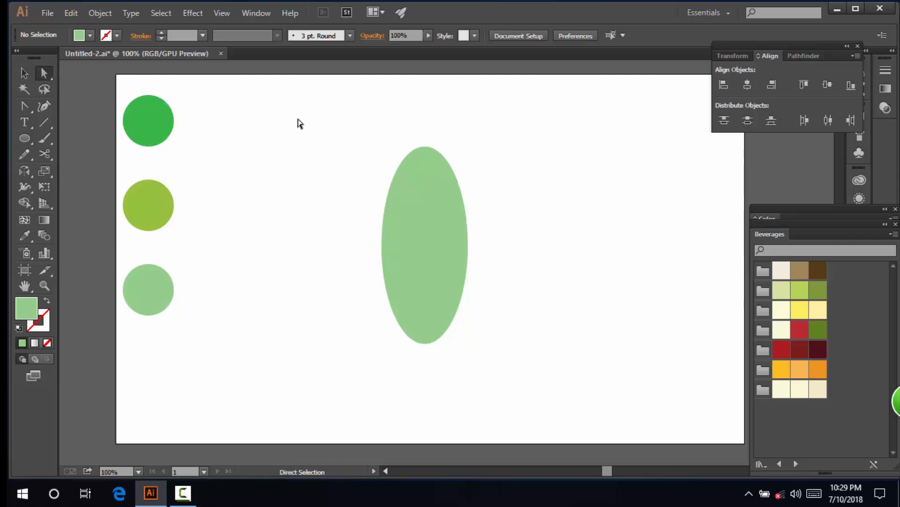
left_click_drag(275, 101, 597, 201)
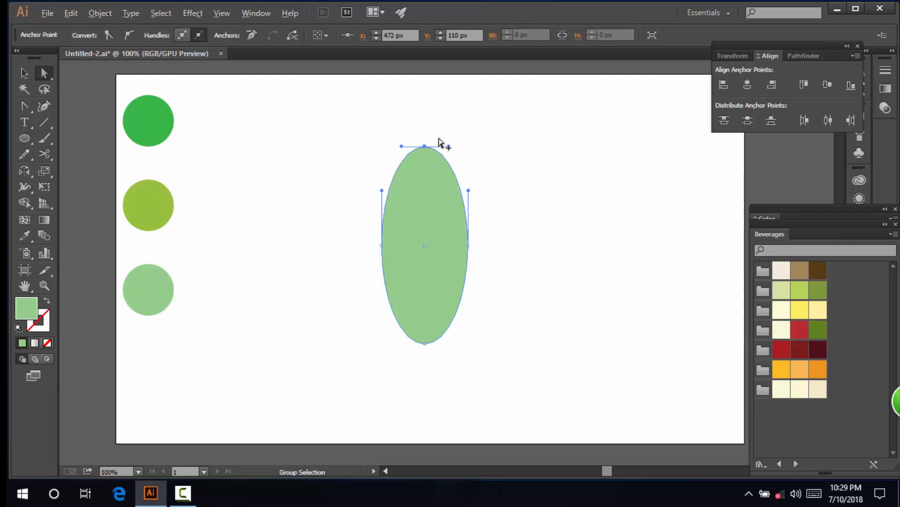
scroll(441, 142, "up", 2)
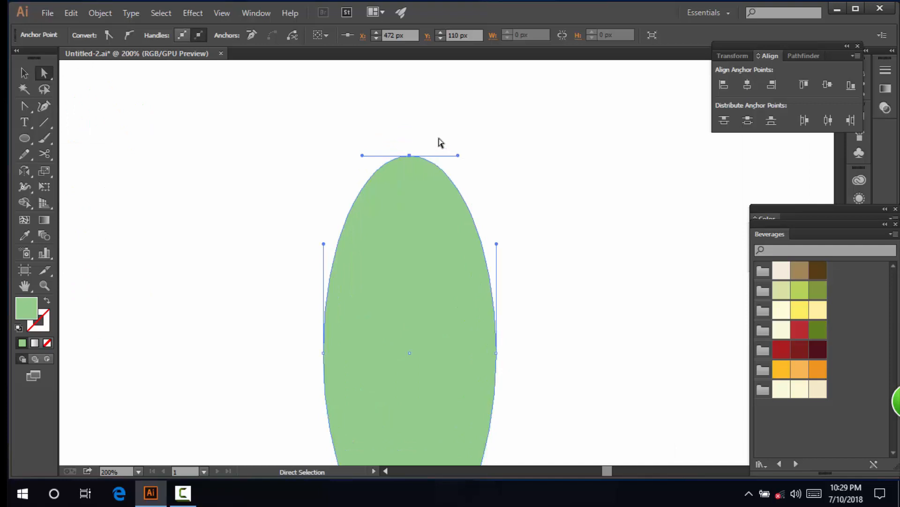
scroll(440, 141, "down", 1)
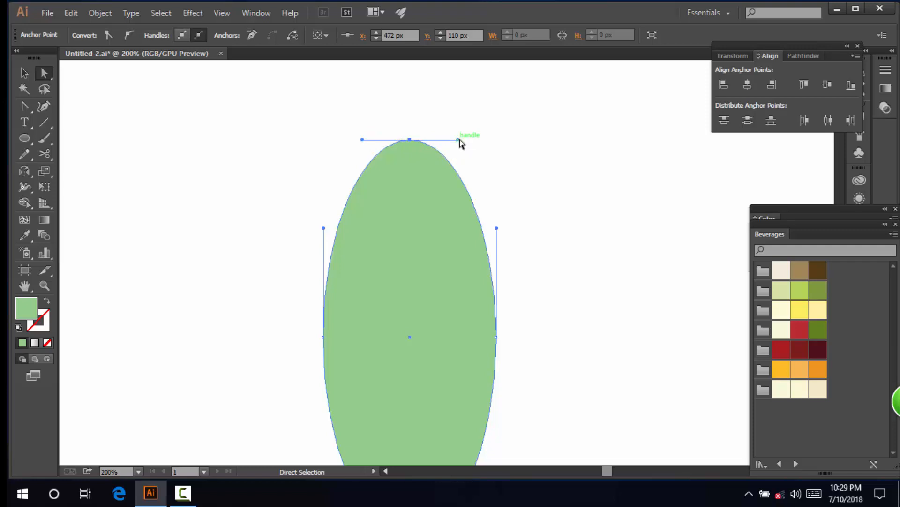
left_click_drag(459, 140, 408, 141)
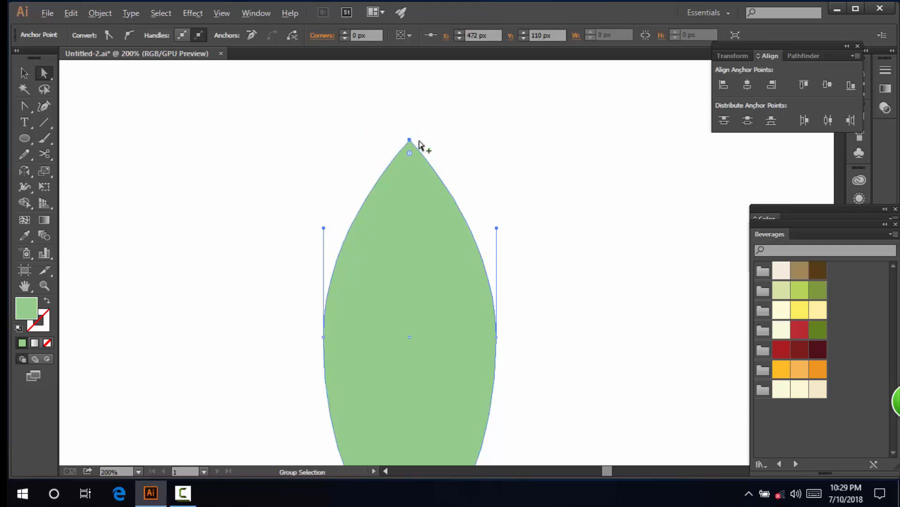
Move the leaf's right anchor point outward and down to about X 548.45 px, Y 280 px
scroll(422, 146, "down", 1, "alt")
scroll(427, 160, "down", 1, "alt")
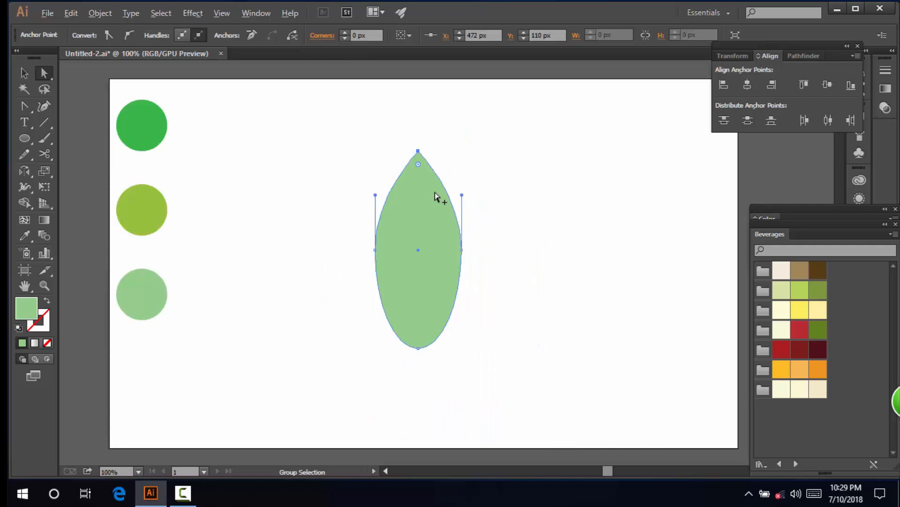
scroll(435, 192, "up", 4, "alt")
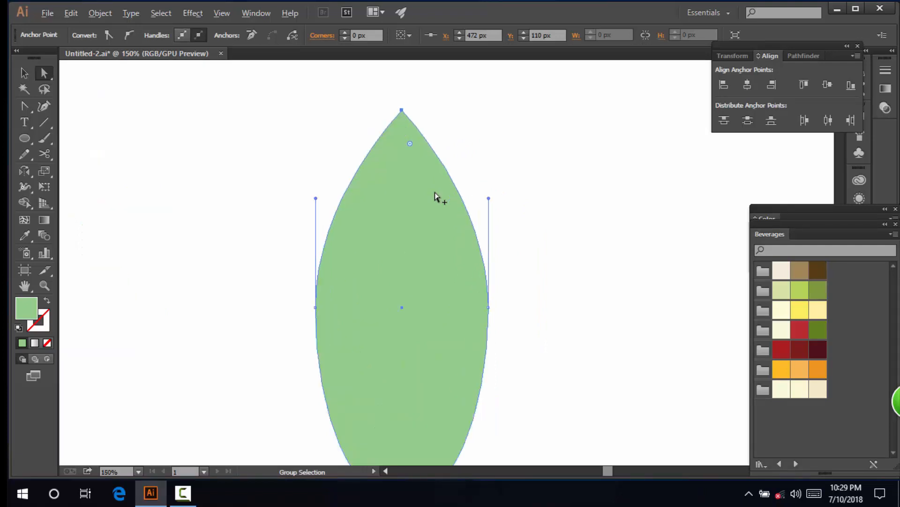
scroll(435, 193, "down", 1, "alt")
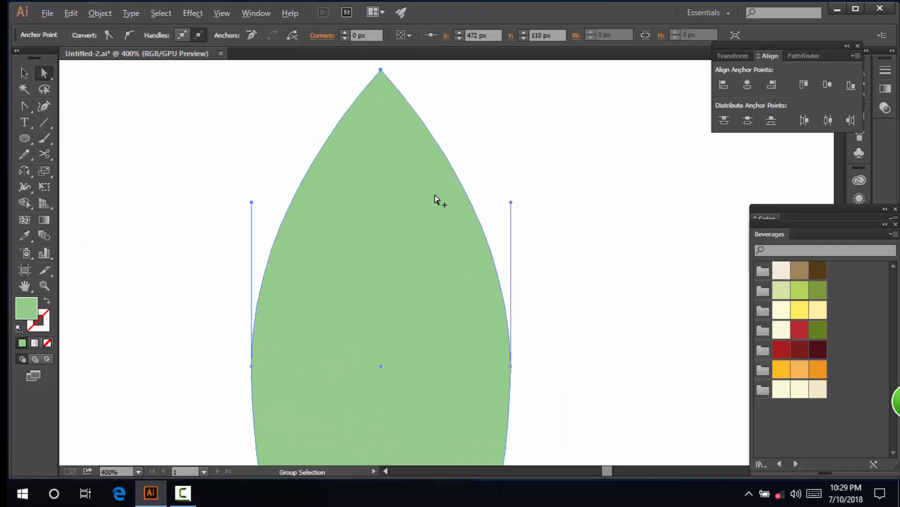
scroll(435, 195, "down", 1, "alt")
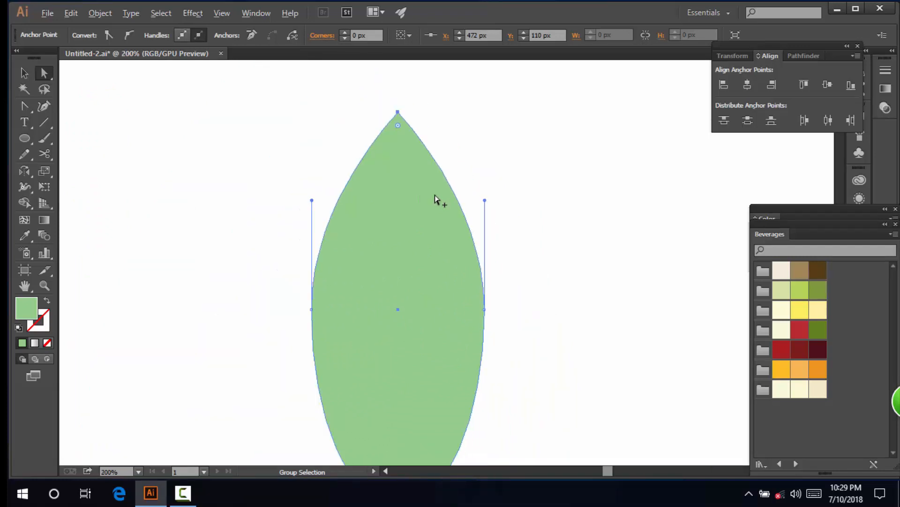
scroll(435, 195, "down", 1, "alt")
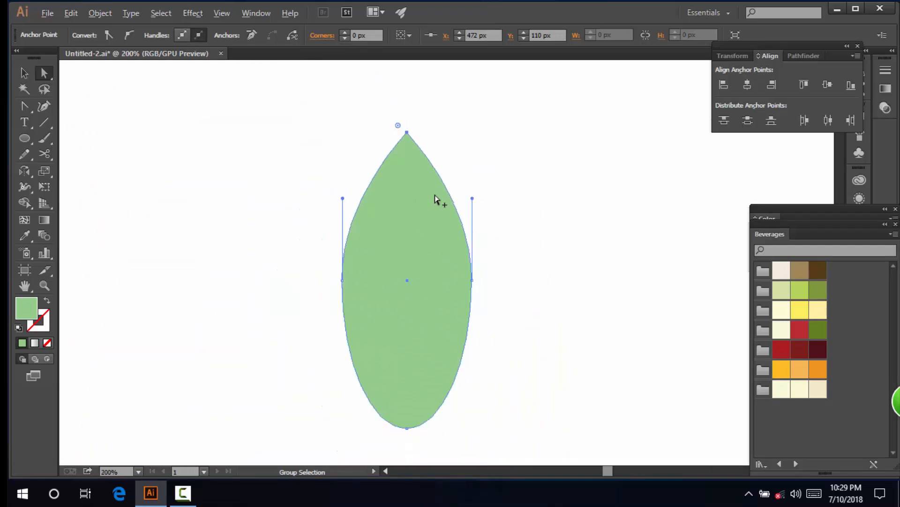
scroll(435, 195, "down", 1)
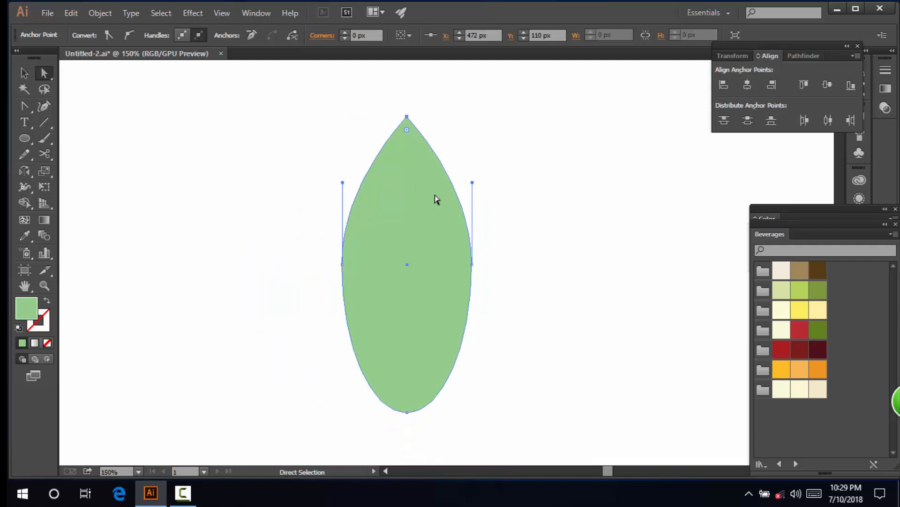
left_click(472, 264)
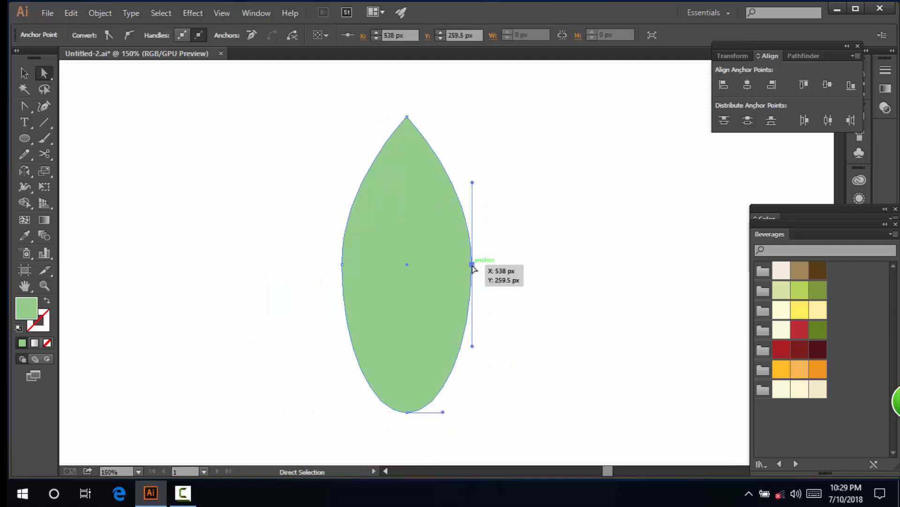
left_click_drag(472, 266, 482, 296)
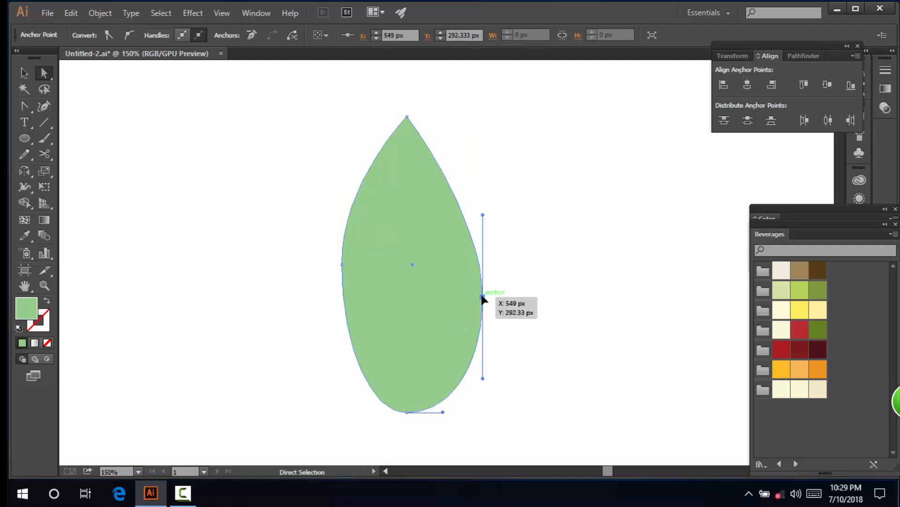
left_click_drag(483, 296, 482, 285)
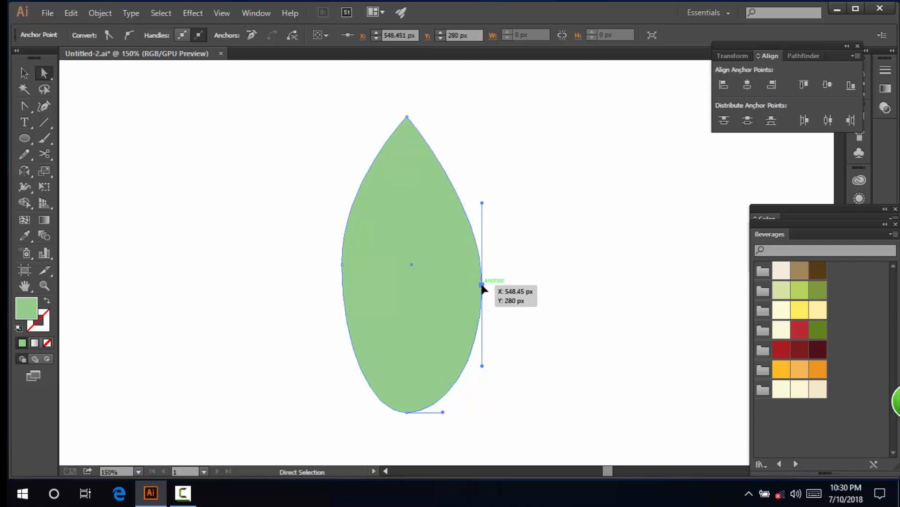
Tilt the left anchor's handles so the leaf's upper left edge straightens and the lower left bulges, and deselect the path
left_click(342, 265)
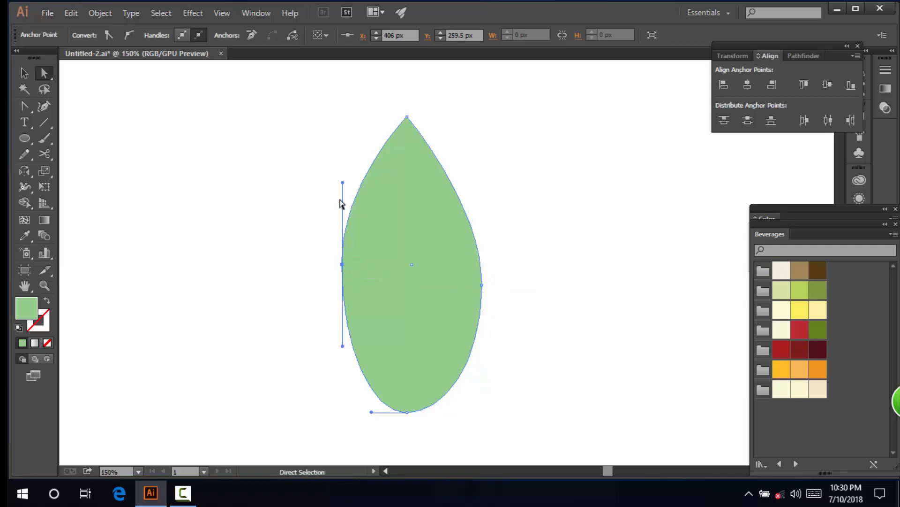
left_click_drag(343, 185, 373, 192)
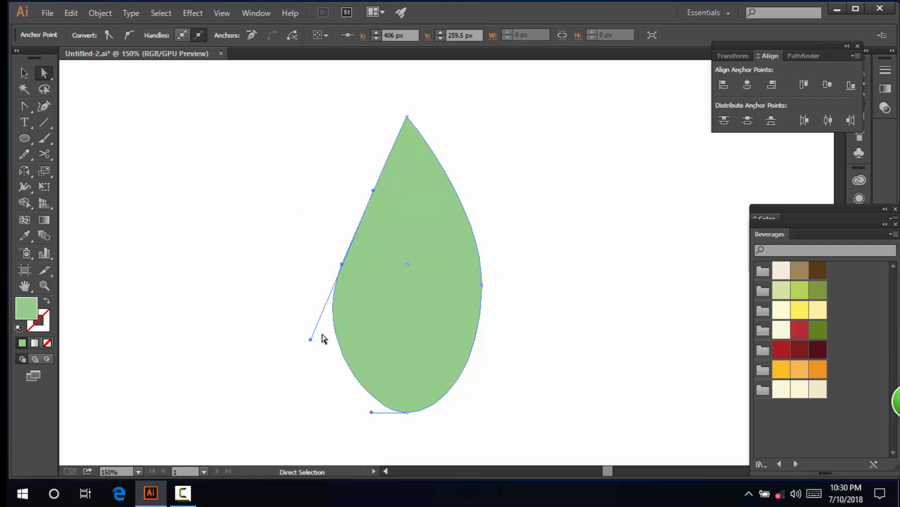
mouse_move(311, 339)
left_mouse_down()
mouse_move(301, 373)
mouse_move(309, 344)
left_mouse_up()
left_click(553, 213)
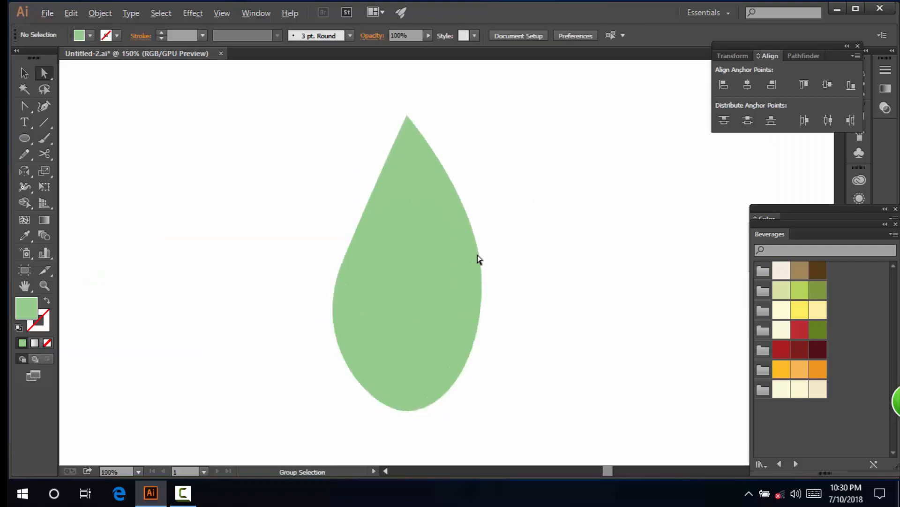
Duplicate the leaf shape and place the copy just to the right of the original
left_click(431, 274)
left_click_drag(405, 278, 580, 285)
scroll(305, 296, "down", 2)
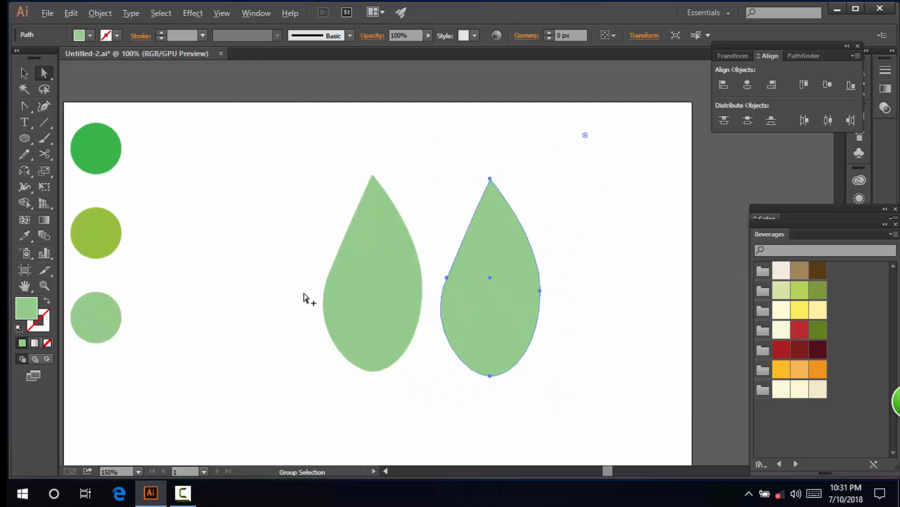
Move the right leaf's tip anchor up and left to about X 609 px, Y 101.7 px, and deselect the path
scroll(377, 297, "up", 2)
scroll(452, 267, "down", 1)
scroll(480, 238, "up", 1)
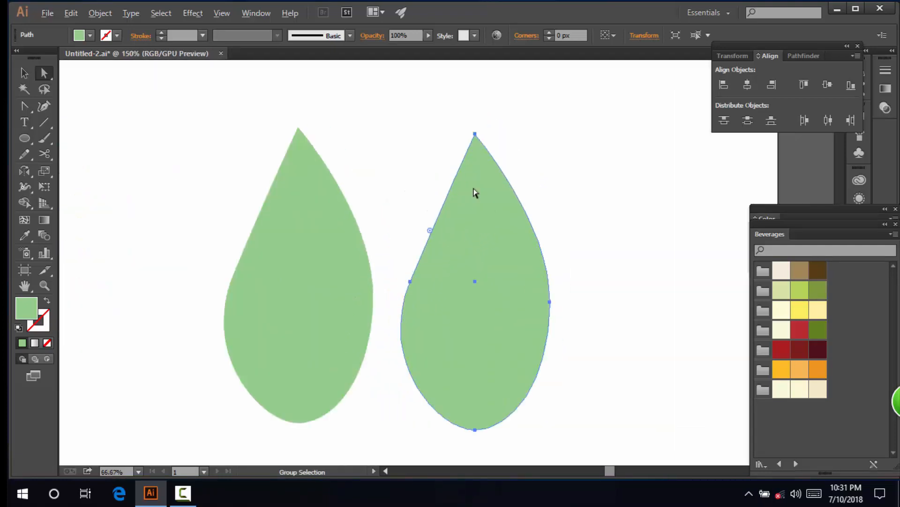
left_click(540, 179)
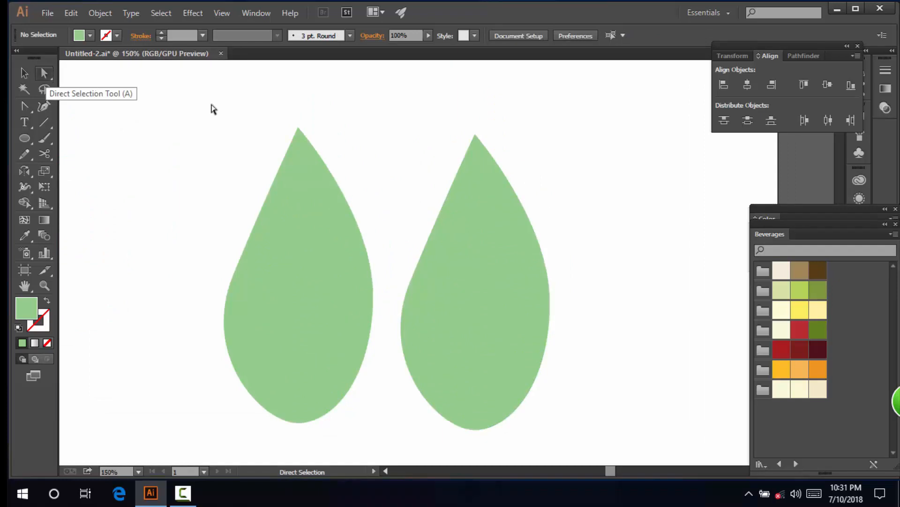
left_click_drag(429, 120, 614, 219)
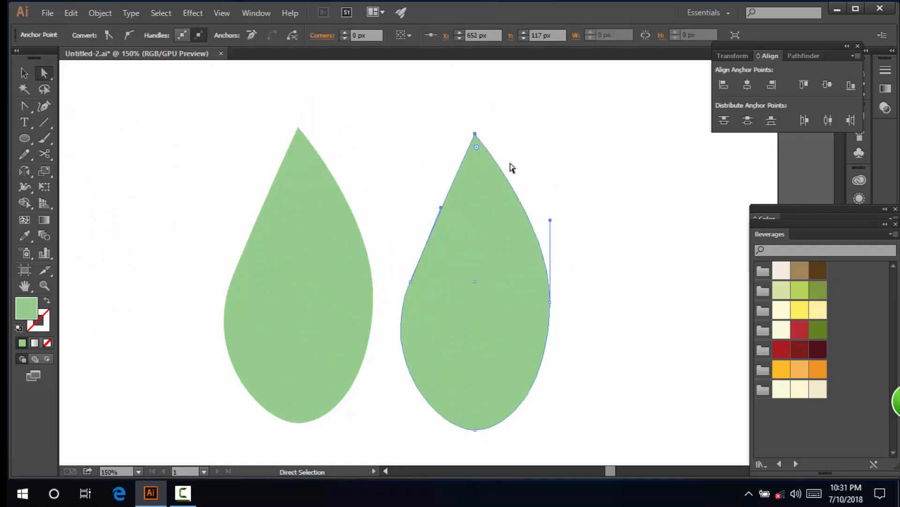
left_click_drag(475, 135, 432, 118)
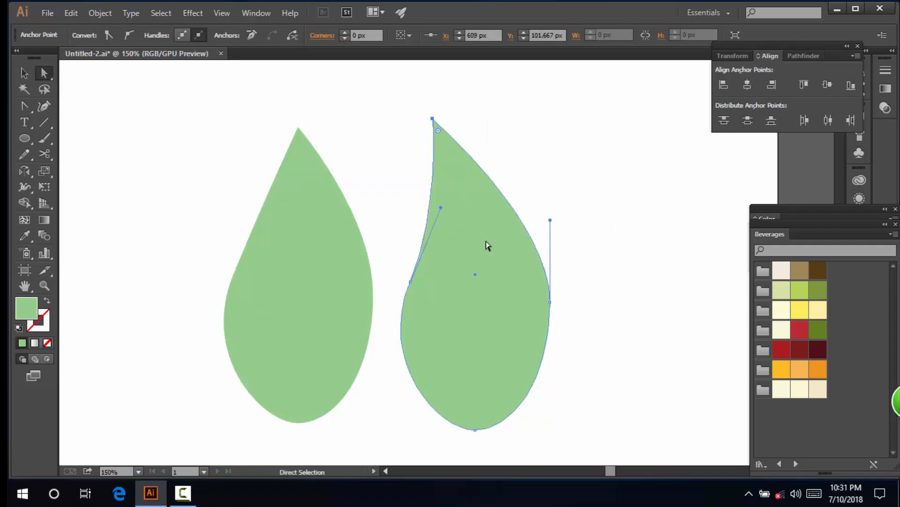
scroll(529, 376, "down", 1)
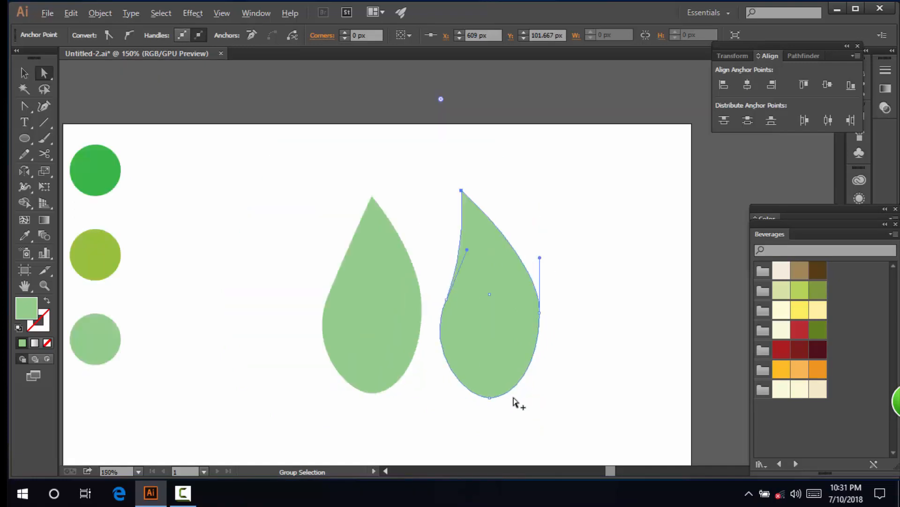
left_click(28, 73)
left_click(251, 225)
Recolor both leaf shapes with the dark green sampled from the top reference circle, and deselect them
scroll(508, 288, "down", 1)
scroll(445, 383, "up", 1)
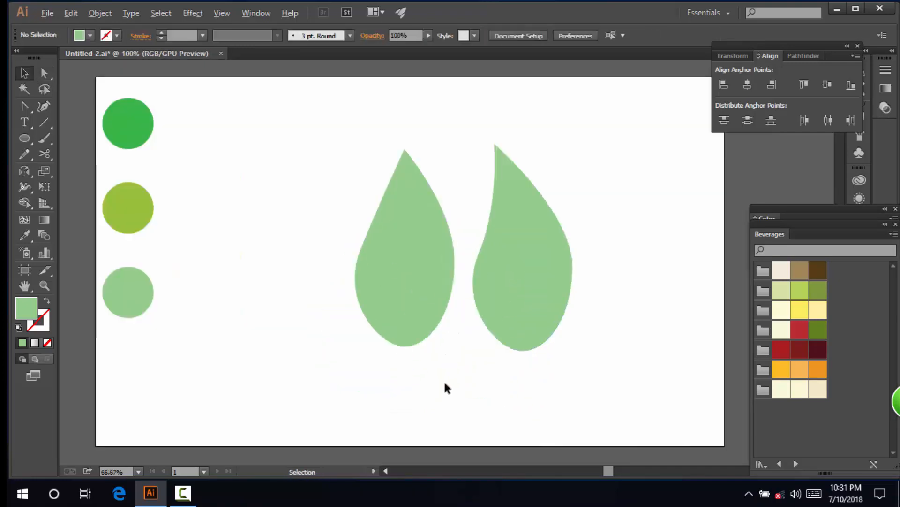
scroll(443, 376, "up", 1)
left_click_drag(282, 165, 498, 267)
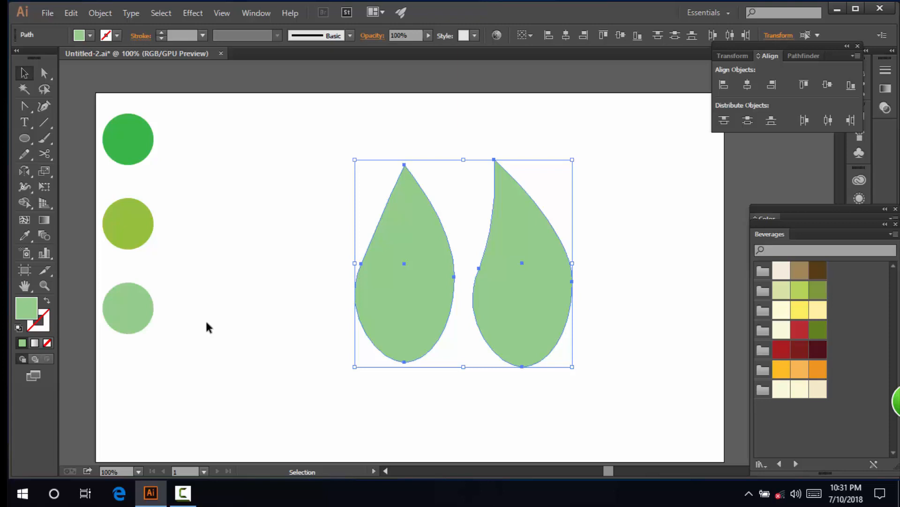
left_click(30, 234)
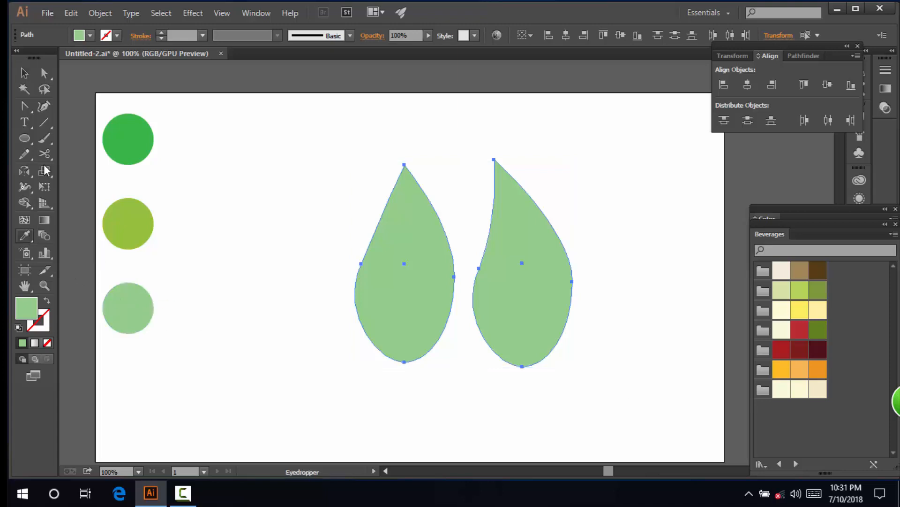
left_click(130, 125)
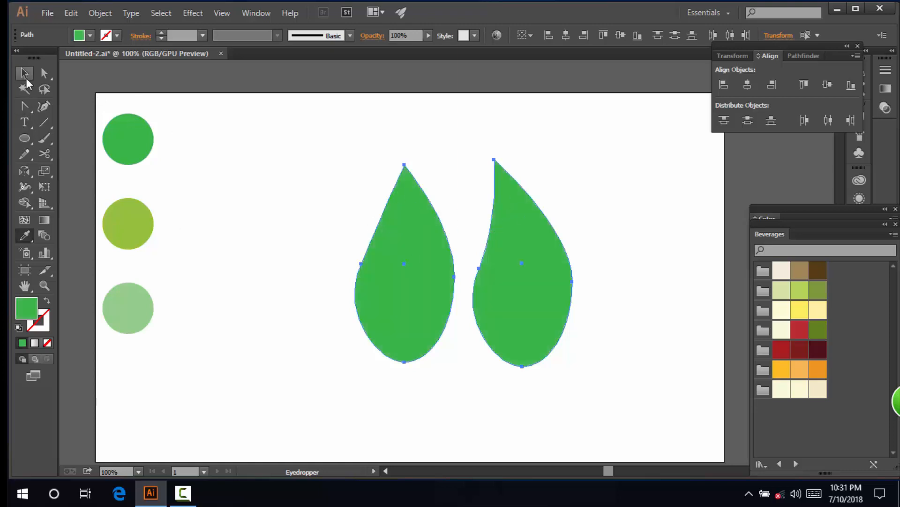
left_click(26, 76)
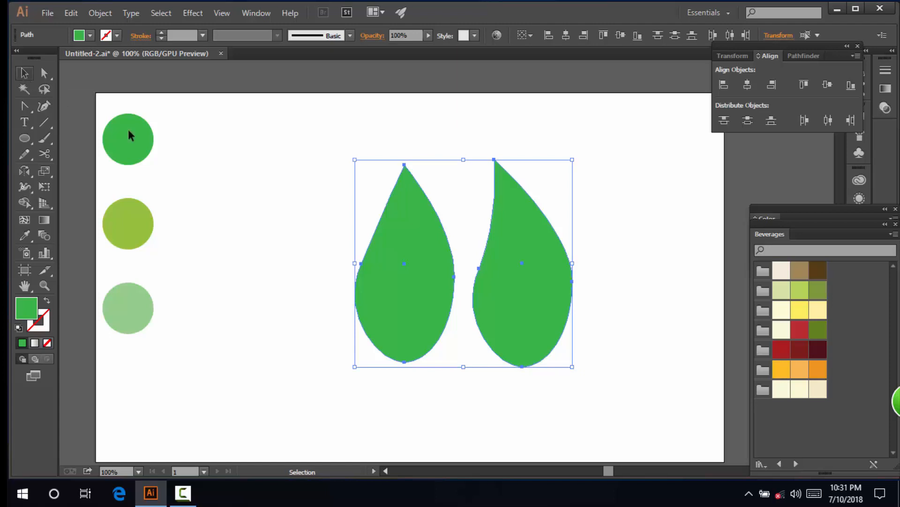
left_click(294, 231)
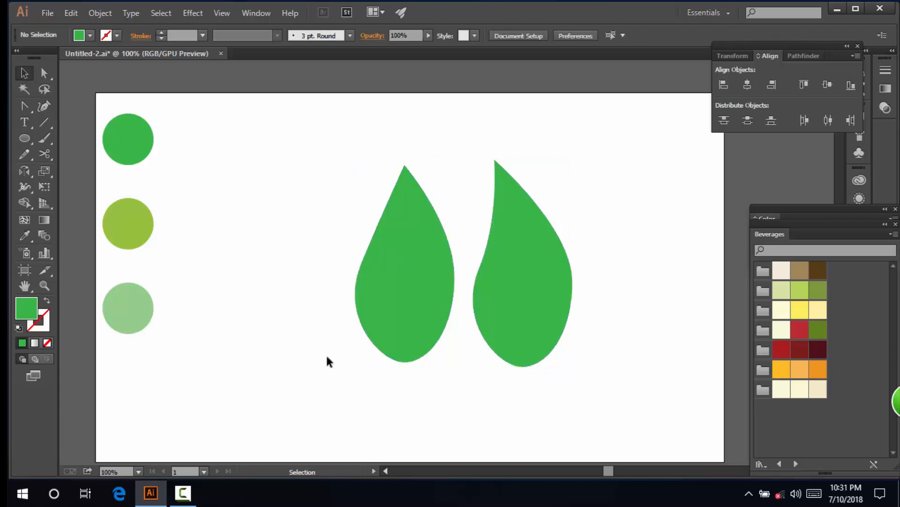
Draw a curved Pen path from the left leaf's tip down through the leaf, ending below its base at about X 428 px, Y 469 px
scroll(363, 356, "up", 1, "alt")
scroll(363, 356, "up", 2)
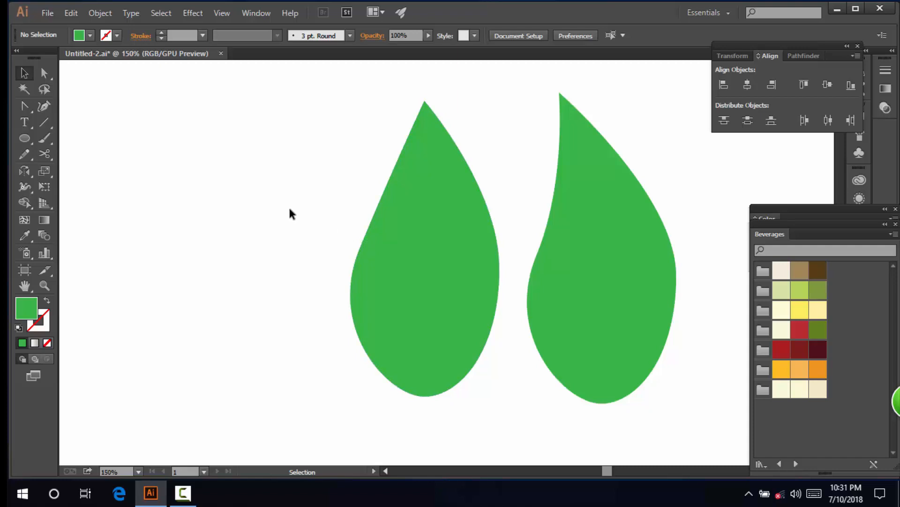
left_click(23, 108)
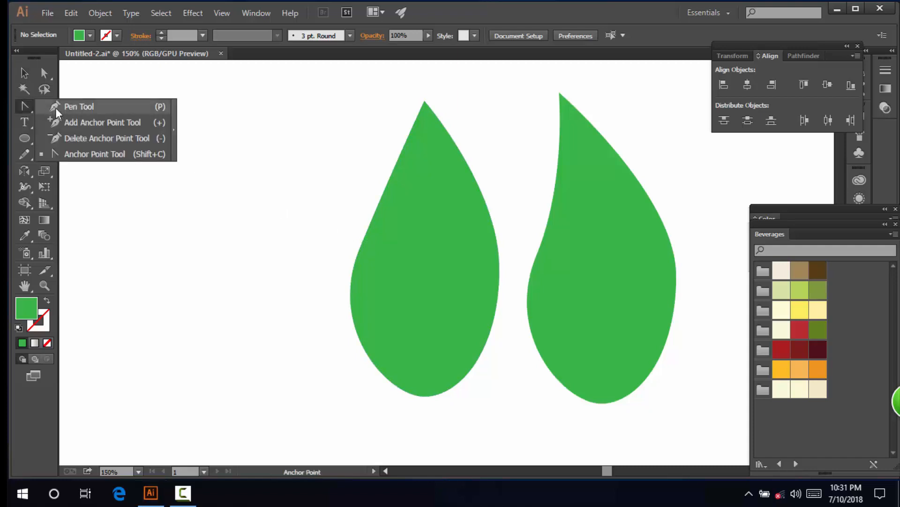
left_click(106, 111)
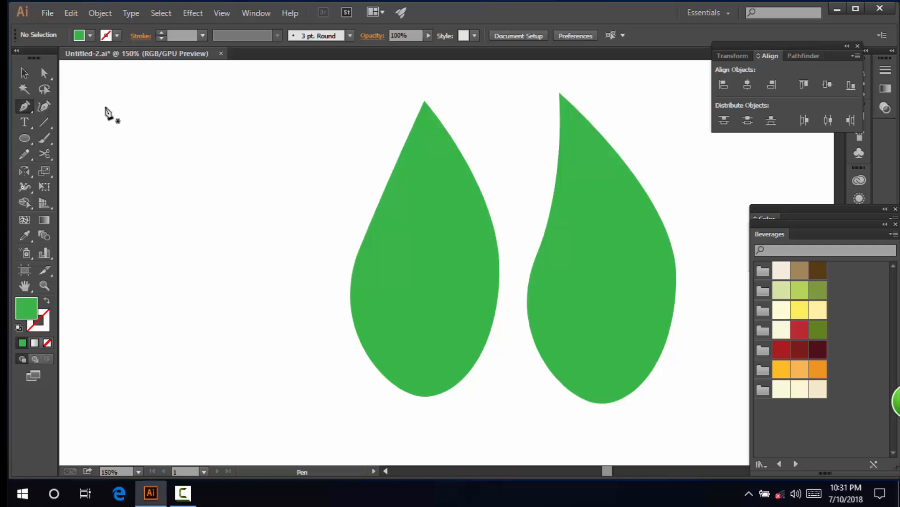
left_click(425, 101)
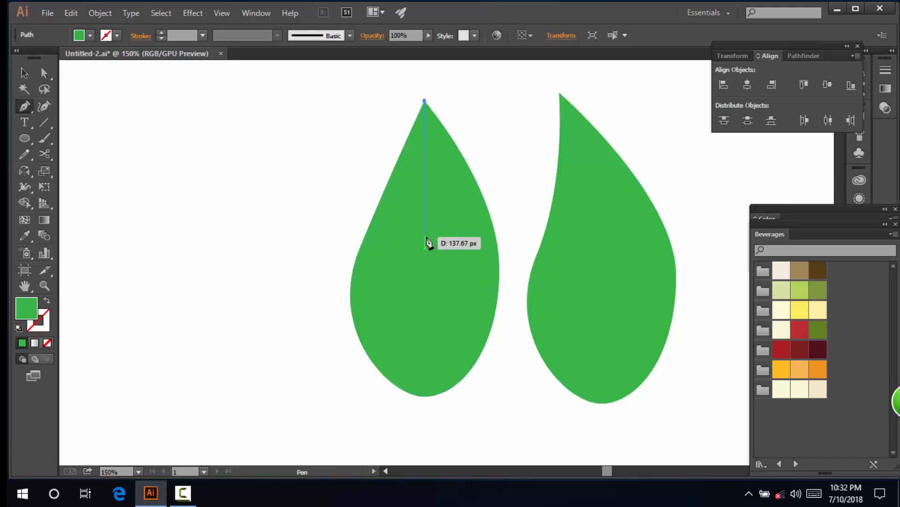
scroll(428, 242, "down", 2)
scroll(428, 241, "down", 2)
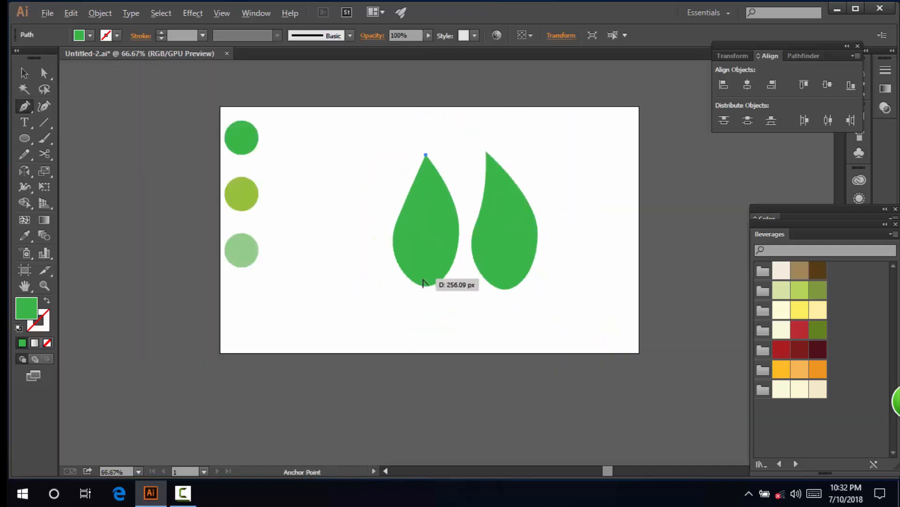
scroll(424, 283, "up", 1)
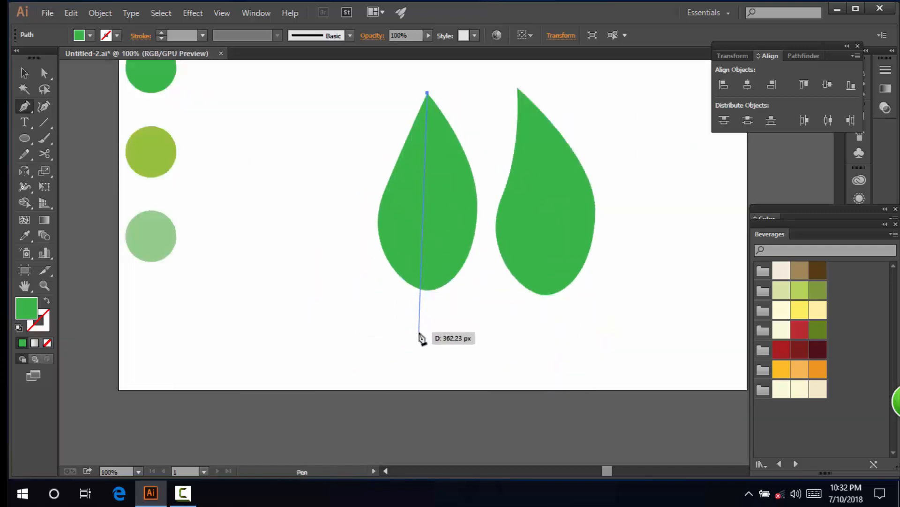
left_click_drag(419, 341, 410, 375)
key("ctrl+z")
left_click_drag(399, 329, 342, 360)
scroll(343, 360, "up", 3)
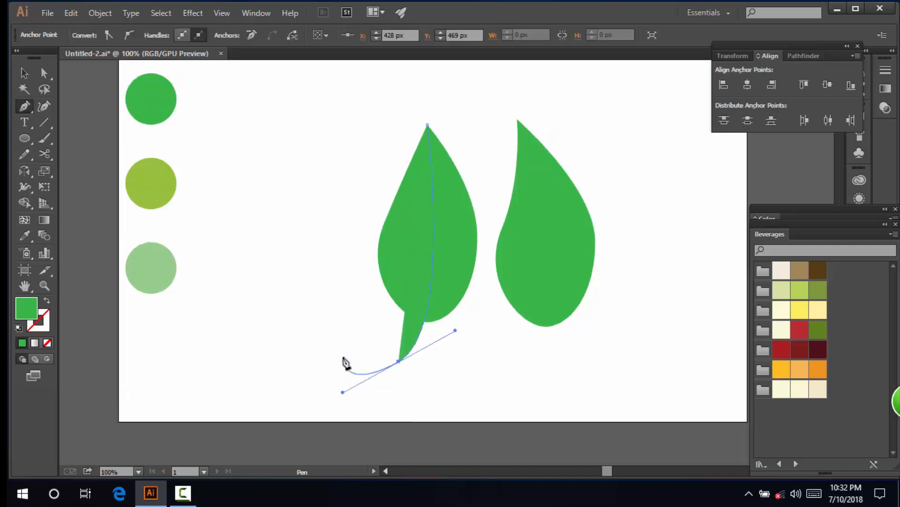
scroll(364, 283, "up", 1)
scroll(360, 294, "down", 2)
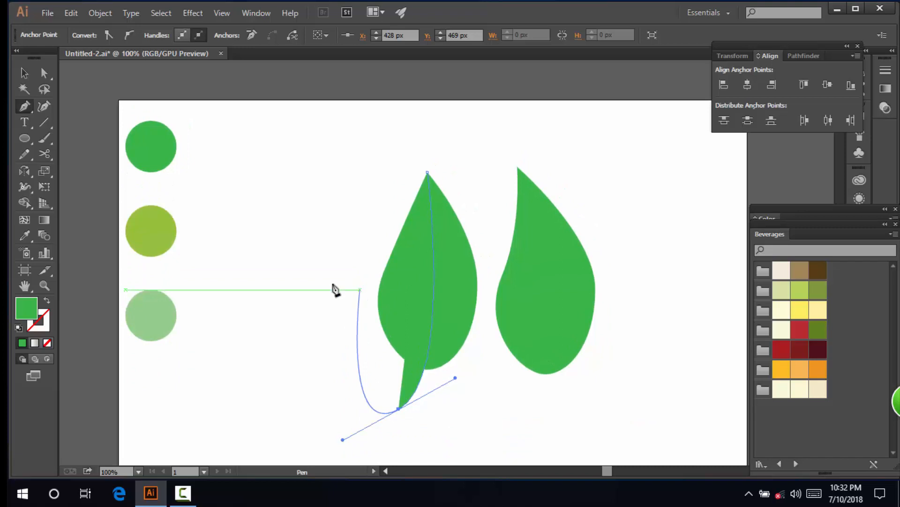
Split the left leaf in two along the curve with Divide Objects Below, and deselect the pieces
left_click(103, 16)
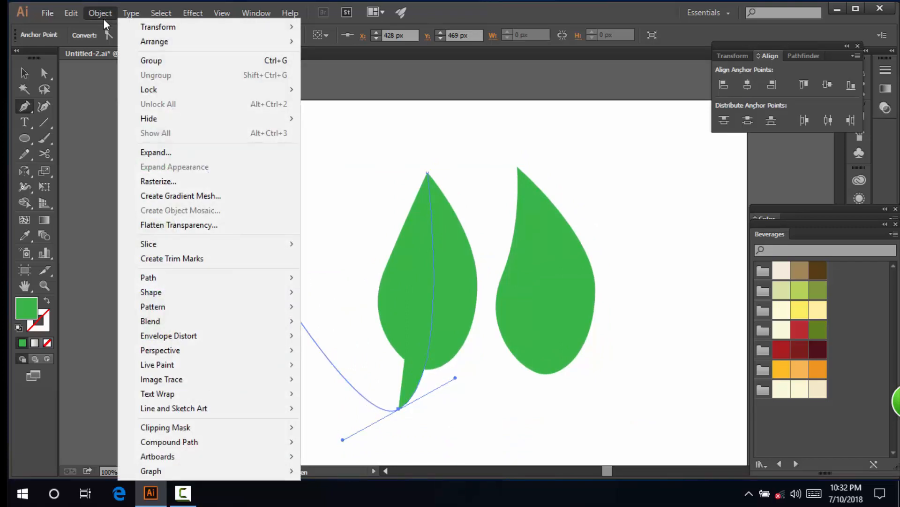
mouse_move(252, 282)
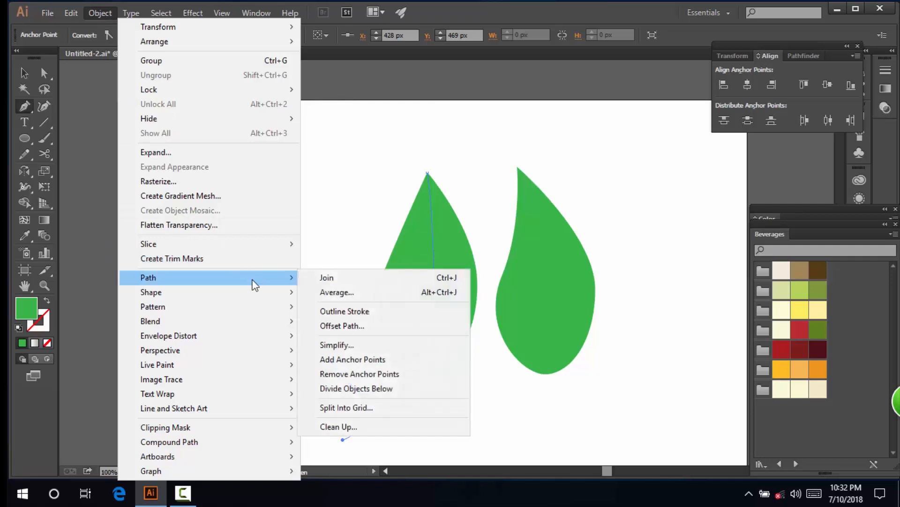
left_click(427, 387)
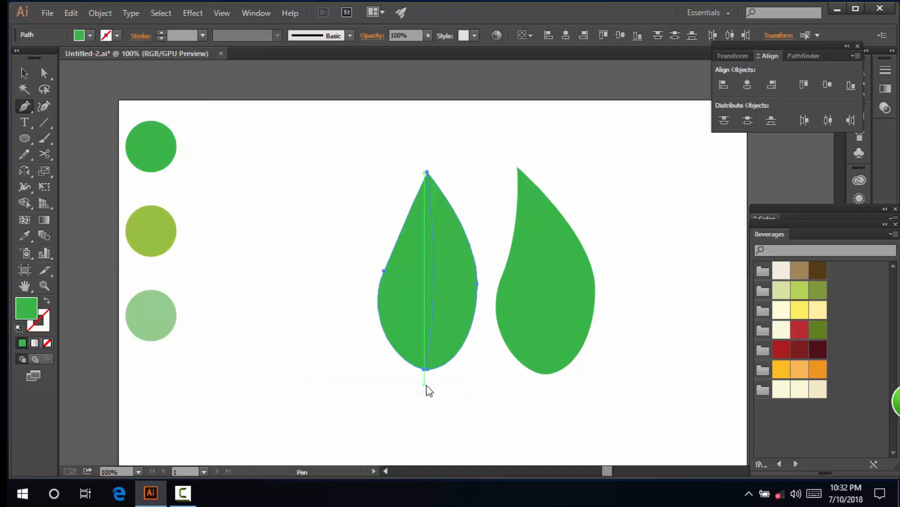
key("v")
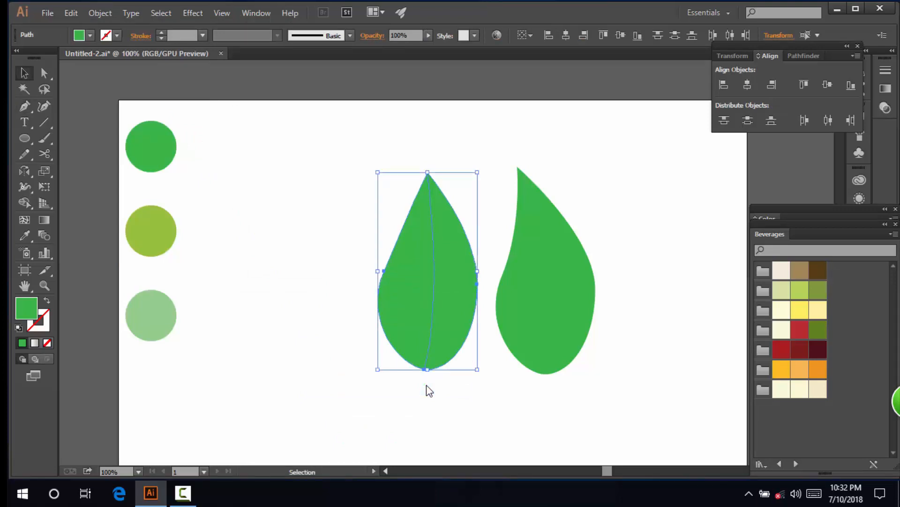
left_click(451, 389)
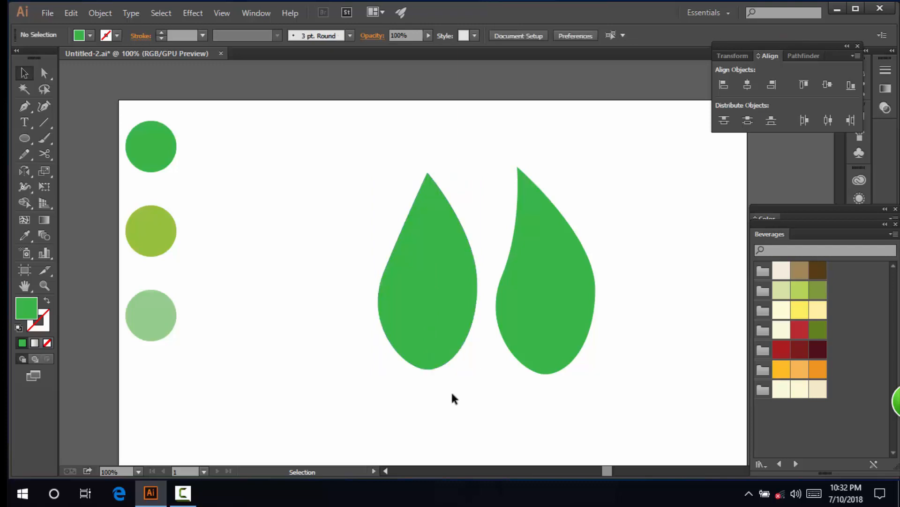
Fill the left half of the left leaf with the light green sampled from the bottom reference circle, and deselect it
left_click(453, 323)
left_click(365, 300)
left_click(397, 293)
left_click(26, 236)
left_click(155, 233)
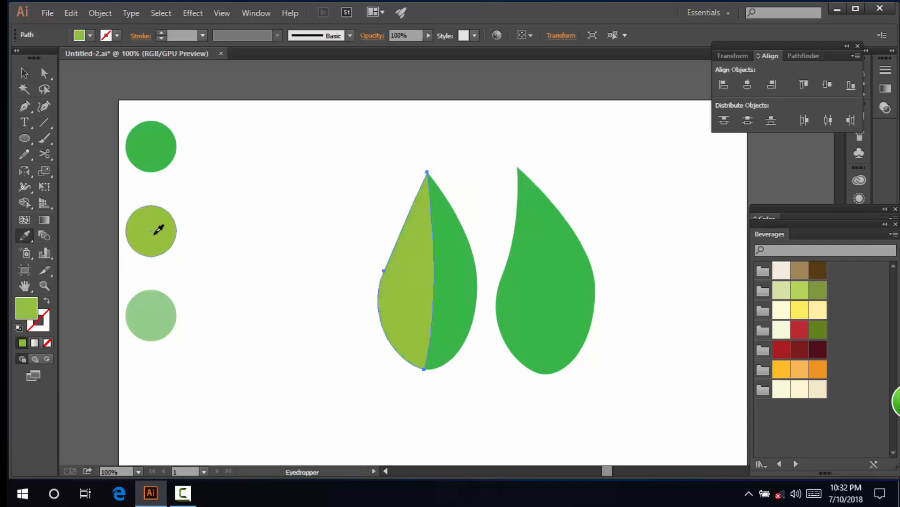
left_click(159, 317)
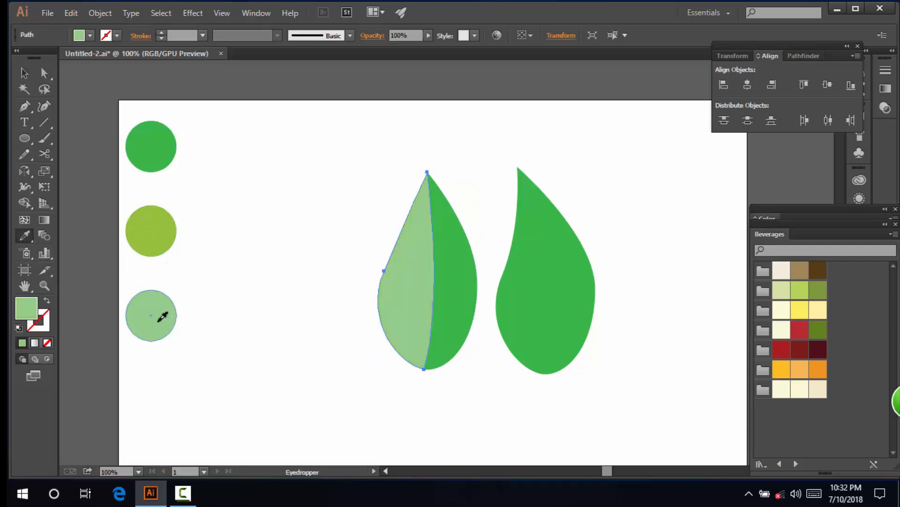
left_click(26, 74)
left_click(313, 205)
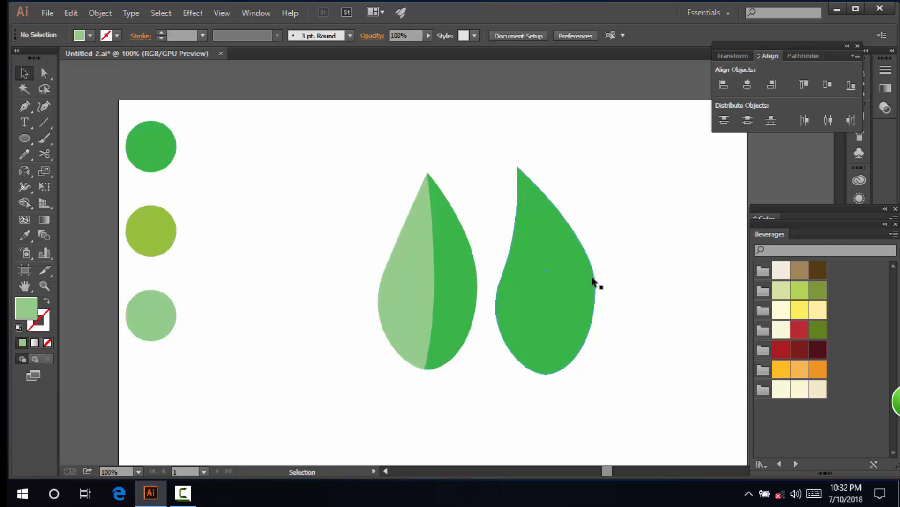
Draw a curved Pen path from the right leaf's tip down past its base, ending at about X 634 px, Y 435 px
scroll(629, 253, "up", 1)
scroll(421, 116, "down", 1)
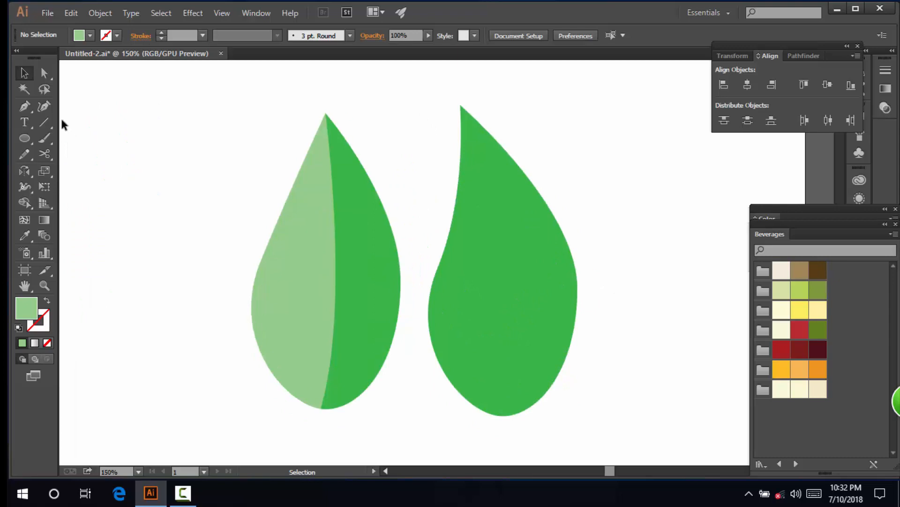
left_click(25, 106)
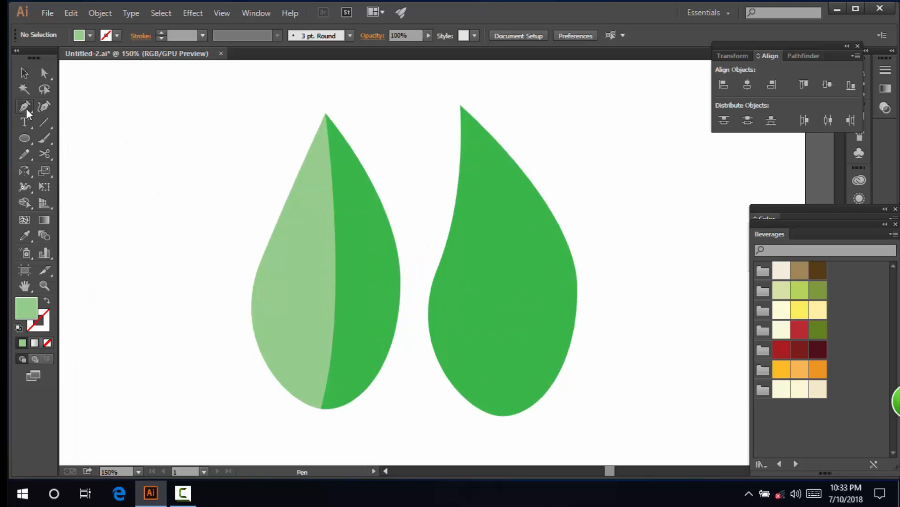
left_click(460, 106)
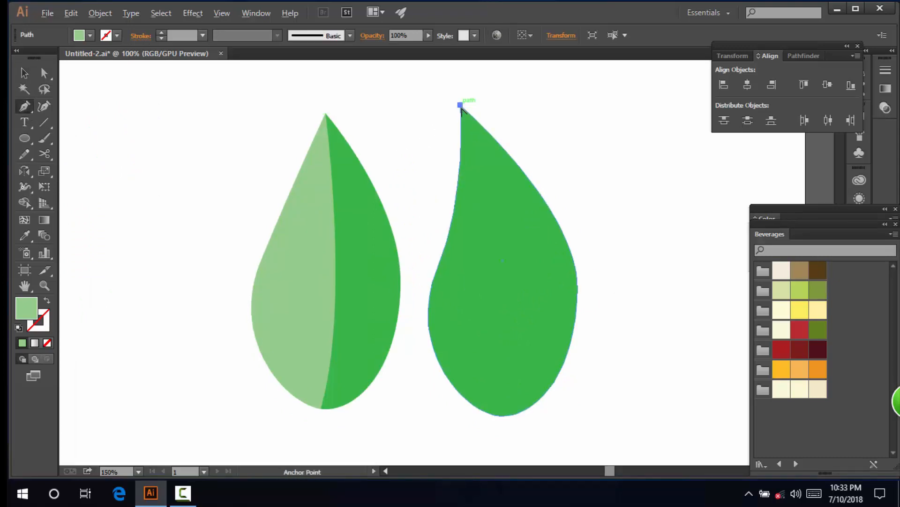
scroll(461, 106, "down", 1)
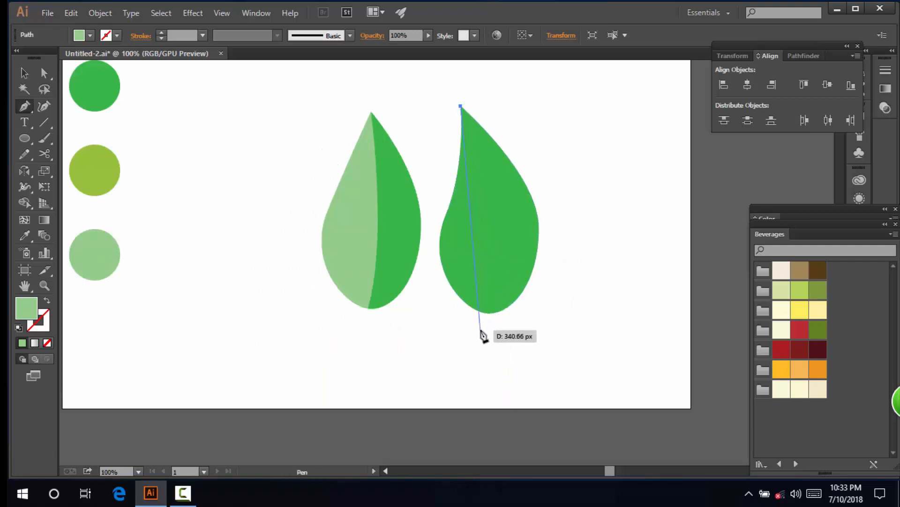
left_click_drag(477, 325, 429, 384)
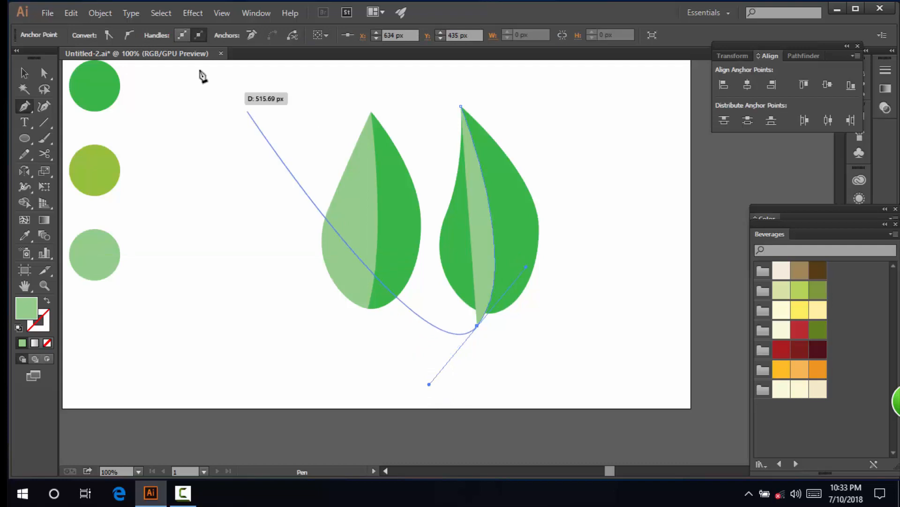
Split the right leaf in two along its curve with Divide Objects Below, and deselect the pieces
left_click(100, 13)
mouse_move(220, 286)
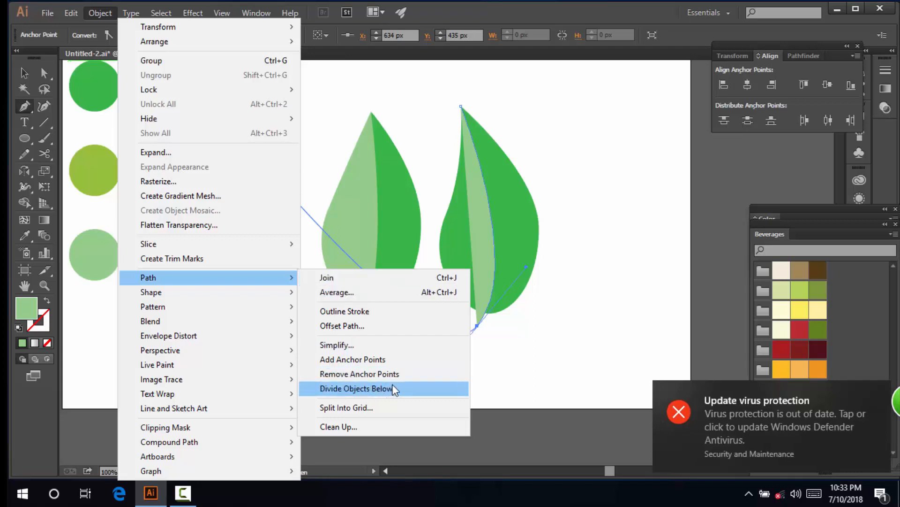
left_click(403, 389)
scroll(490, 313, "up", 1)
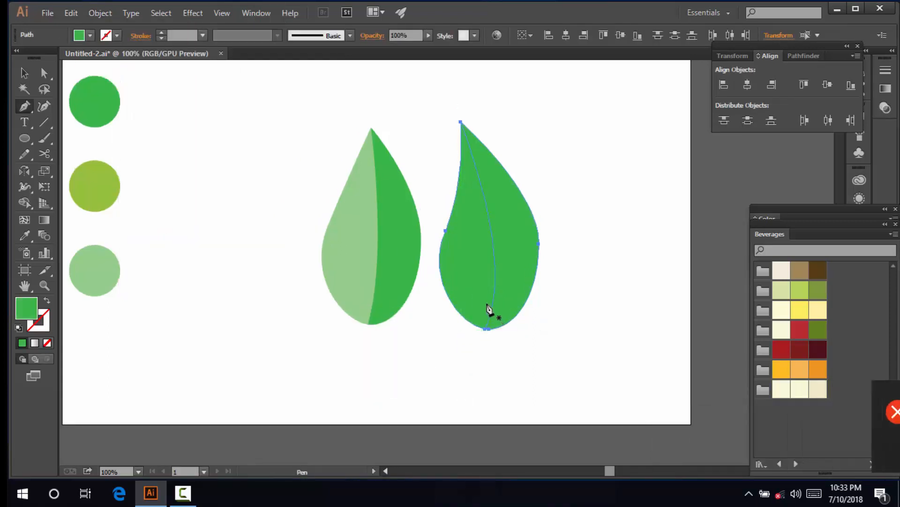
key("v")
left_click(305, 148)
Fill the left half of the right leaf with the light green sampled from the bottom reference circle
left_click(452, 235)
key("i")
left_click(93, 262)
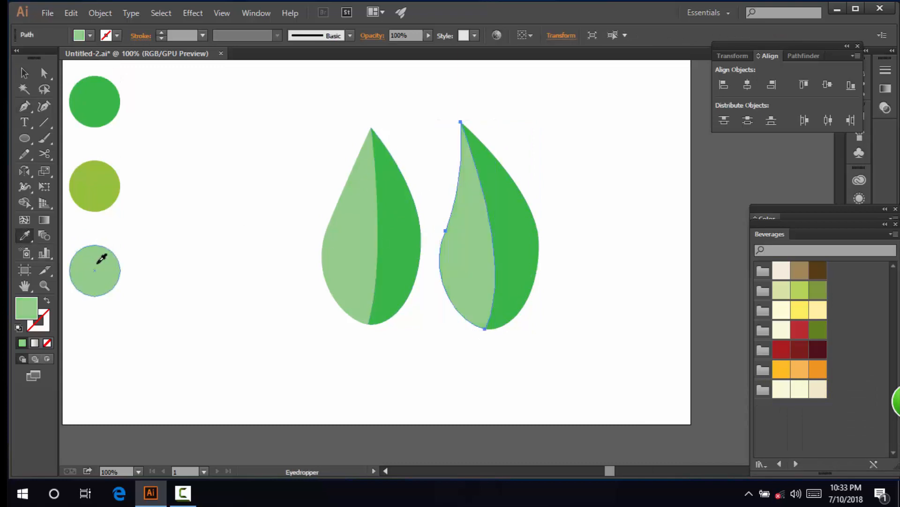
Convert the dark green right half of the left leaf into a gradient mesh with 3 rows, 2 columns and Flat appearance
left_click(19, 71)
left_click(223, 229)
scroll(229, 229, "up", 2)
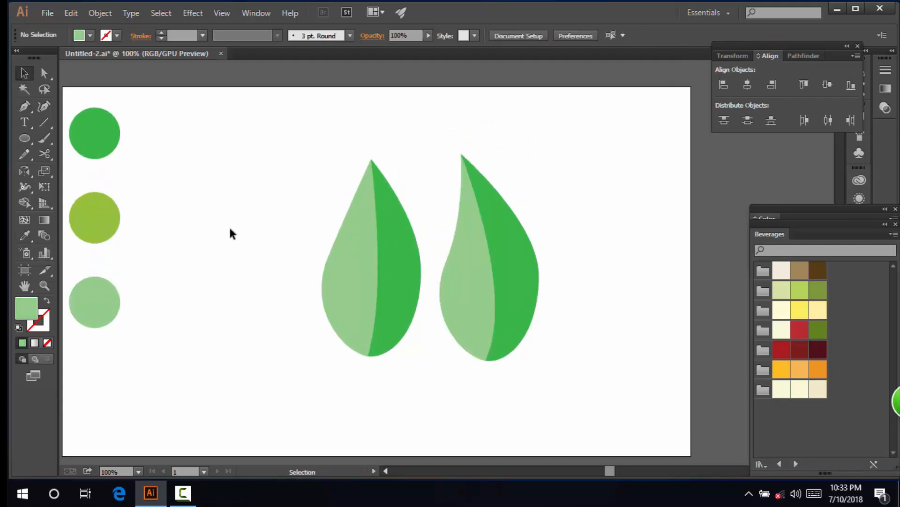
left_click(26, 286)
left_click_drag(232, 308, 262, 302)
left_click(26, 89)
left_click(24, 72)
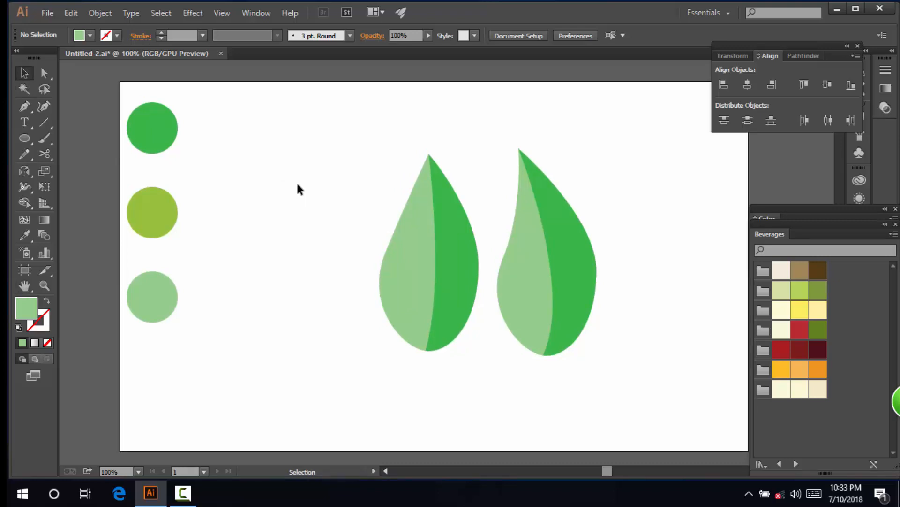
left_click(448, 257)
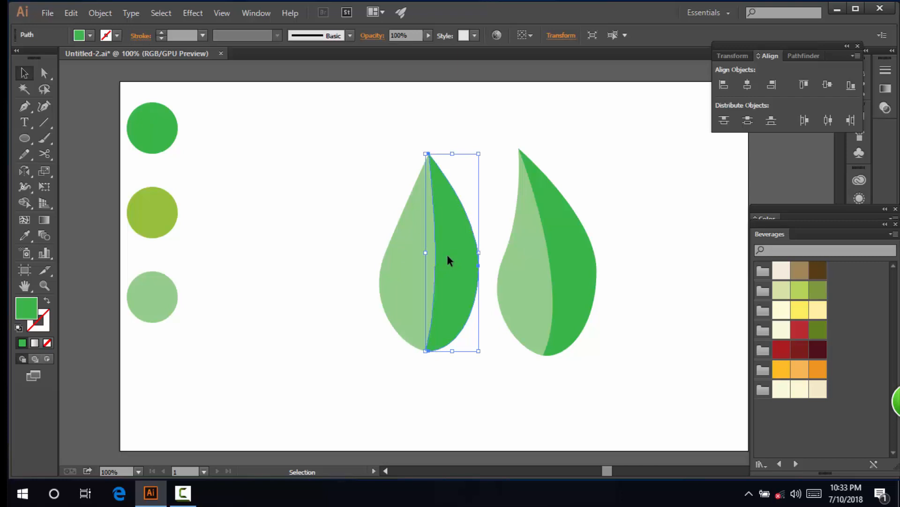
left_click(110, 16)
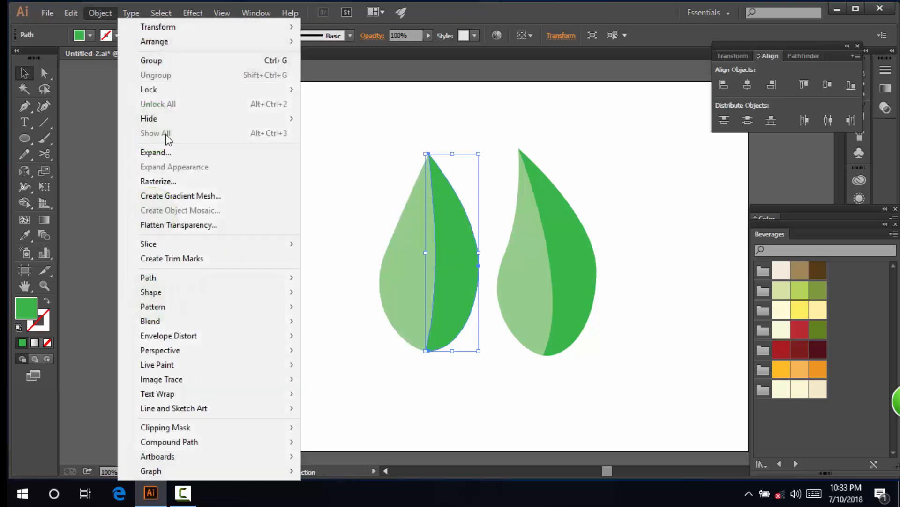
left_click(230, 196)
left_click_drag(523, 164, 643, 160)
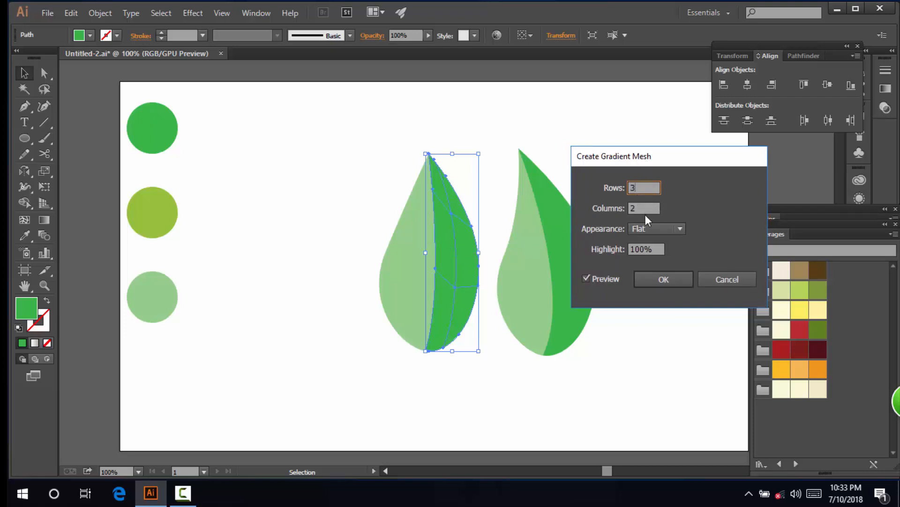
left_click(661, 281)
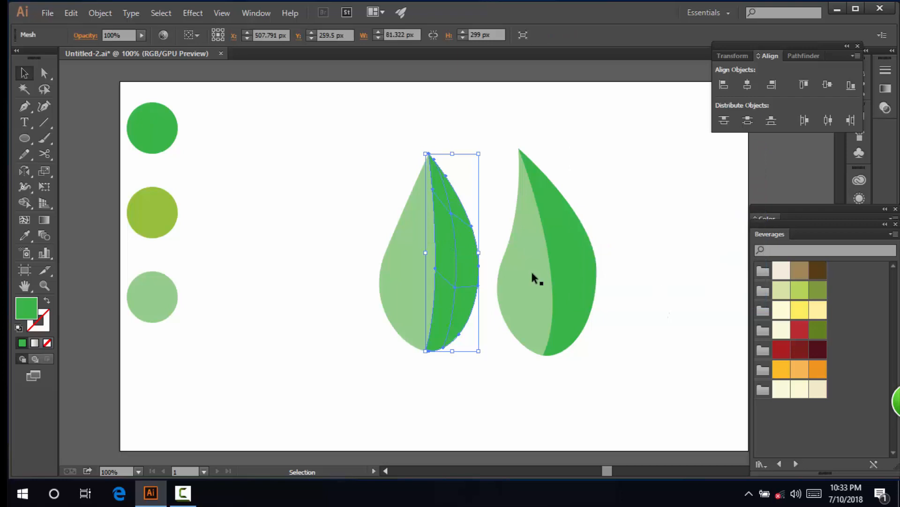
Convert the dark green right half of the right leaf into a gradient mesh with 3 rows, 2 columns and Flat appearance
left_click(488, 282)
left_click(558, 281)
left_click(622, 271)
left_click(551, 256)
left_click(108, 14)
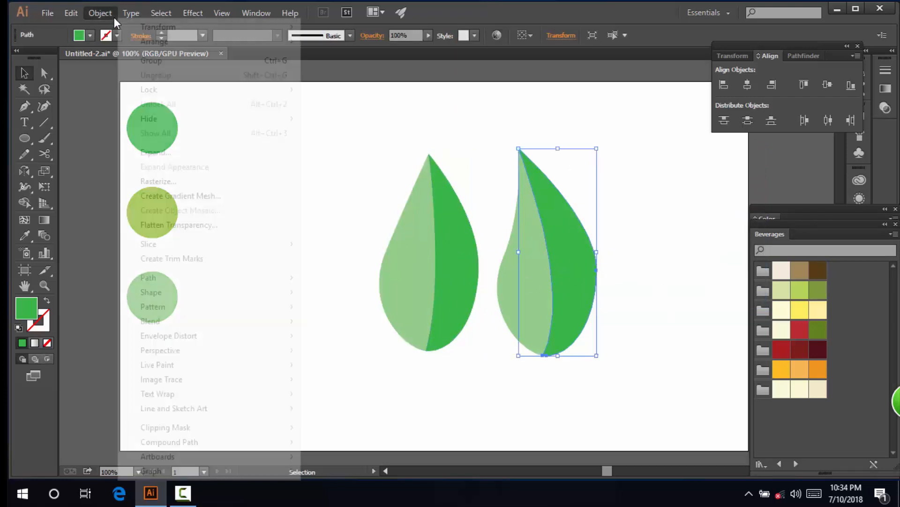
left_click(243, 196)
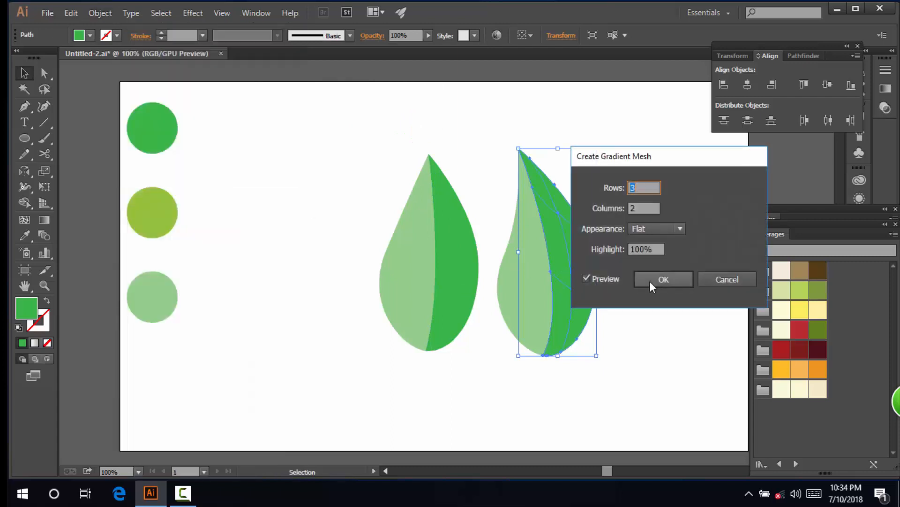
left_click(639, 277)
Convert the light green left half of the right leaf into a gradient mesh with 3 rows, 2 columns and Flat appearance
left_click(532, 273)
left_click(100, 13)
left_click(231, 195)
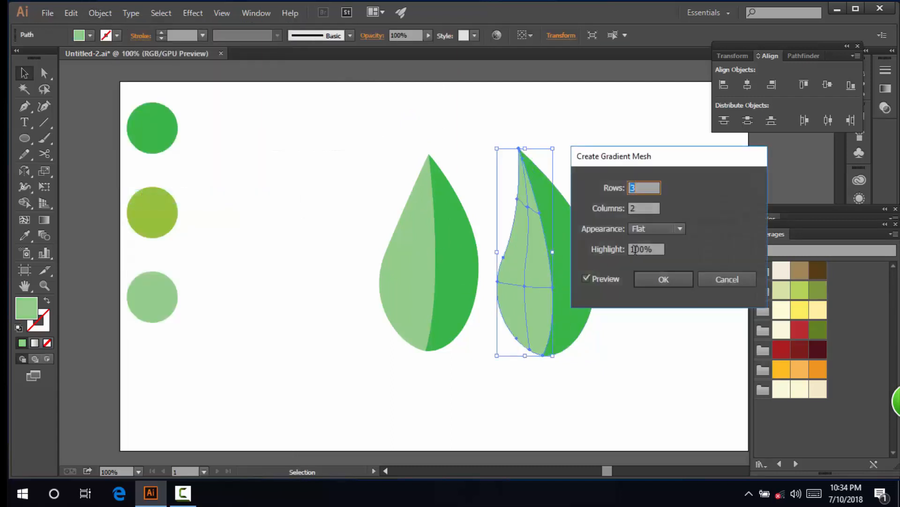
left_click(668, 283)
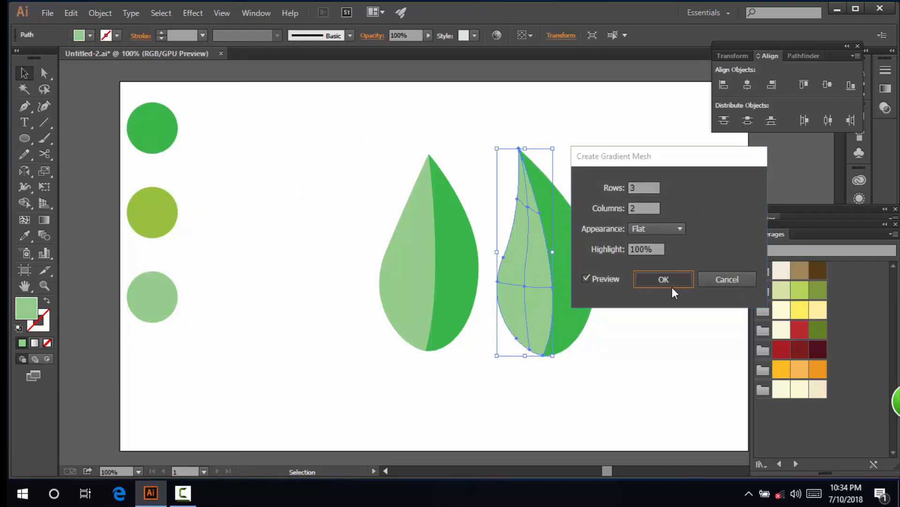
left_click(633, 283)
Create a 3-row, 2-column Flat gradient mesh from the light green left half of the left leaf, and deselect it
left_click(414, 281)
left_click(100, 13)
left_click(188, 195)
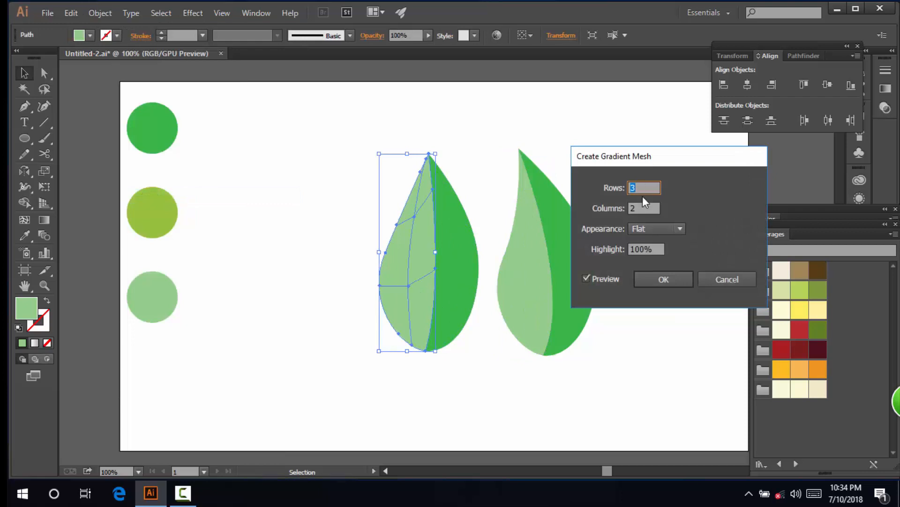
left_click(657, 277)
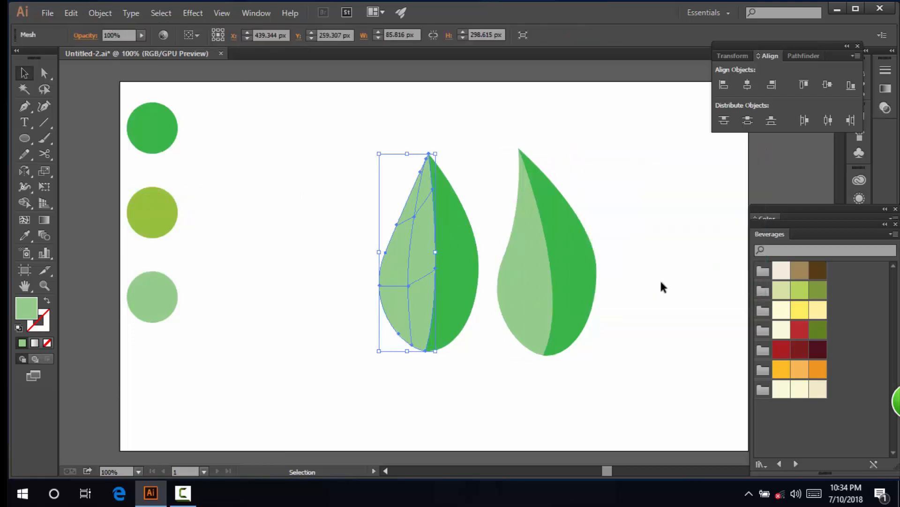
left_click(660, 282)
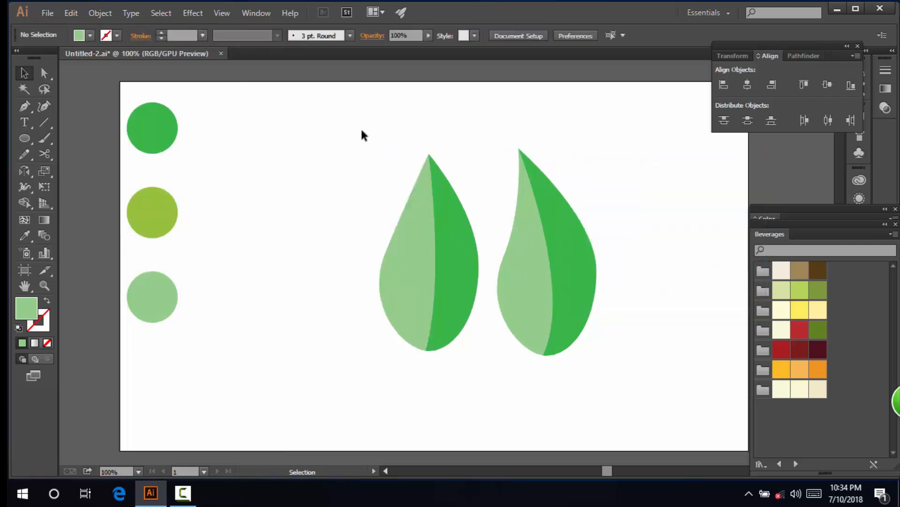
Move both leaves together about 133 px left and 27 px up toward the reference circles, and deselect them
left_click_drag(362, 131, 619, 372)
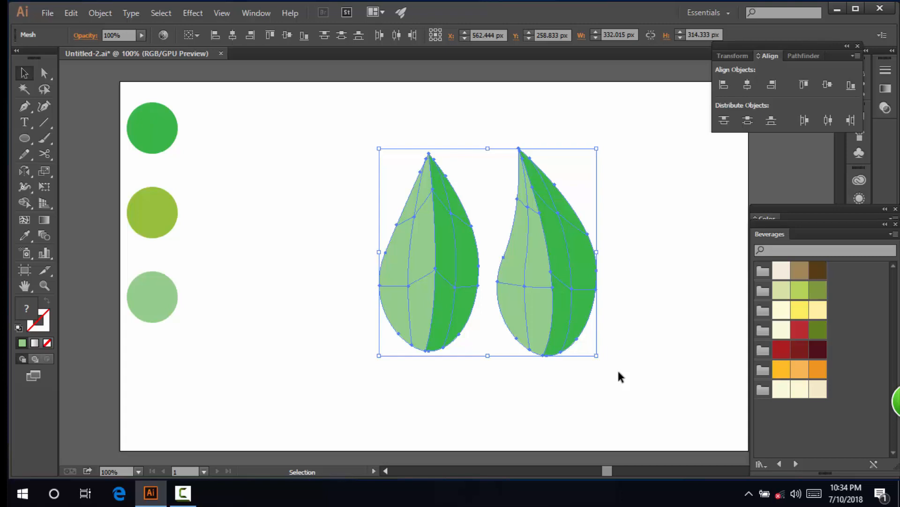
left_click(341, 232)
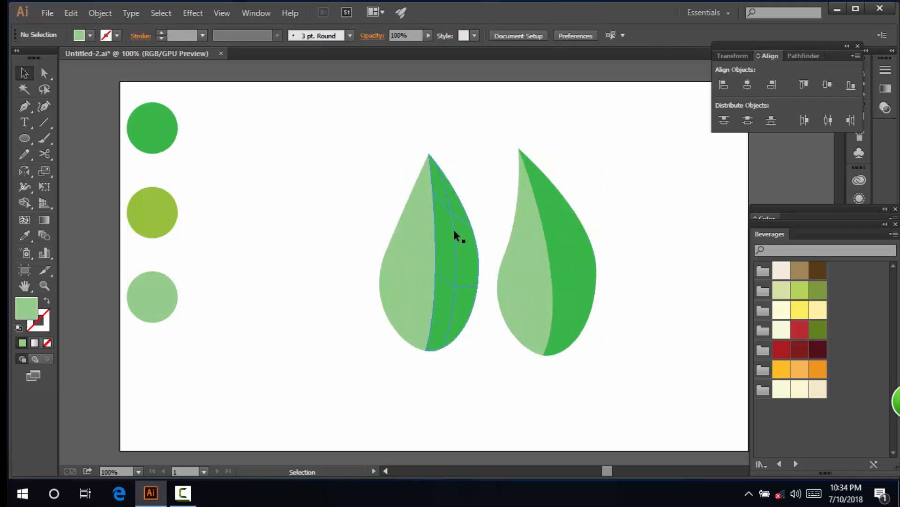
scroll(457, 156, "up", 1)
left_click(33, 289)
left_click_drag(148, 267, 252, 245)
left_click_drag(803, 210, 876, 273)
left_click_drag(815, 230, 889, 256)
left_click_drag(470, 189, 452, 183)
left_click_drag(332, 170, 635, 311)
left_click(27, 77)
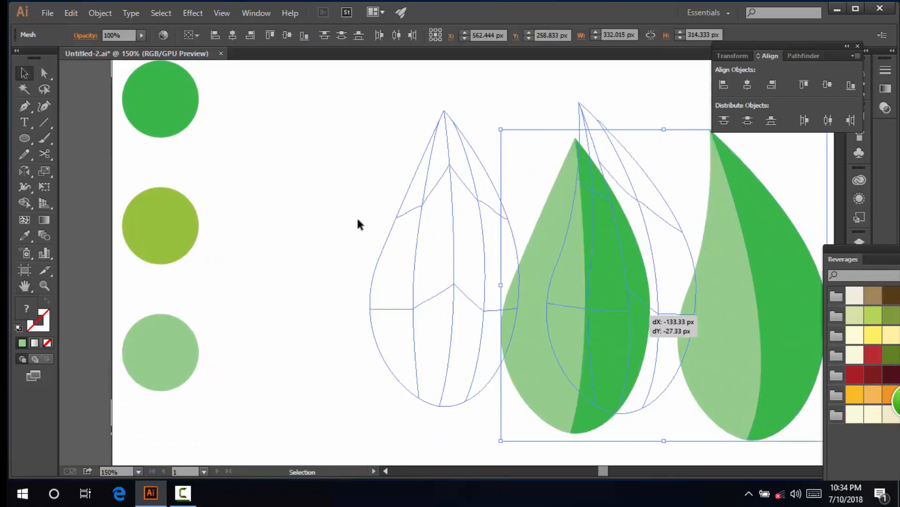
left_click(320, 202)
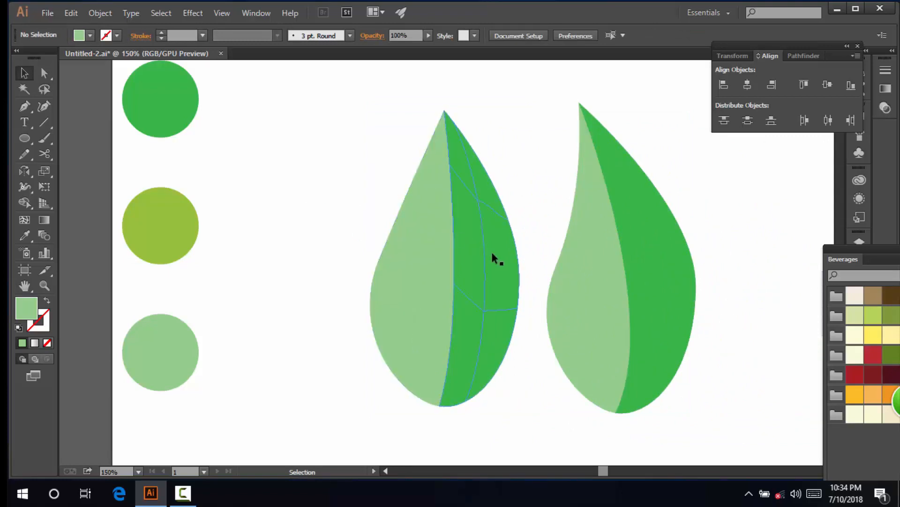
Color the upper interior mesh point of the left leaf's right half with the yellow-green sampled from the middle reference circle
left_click(495, 276)
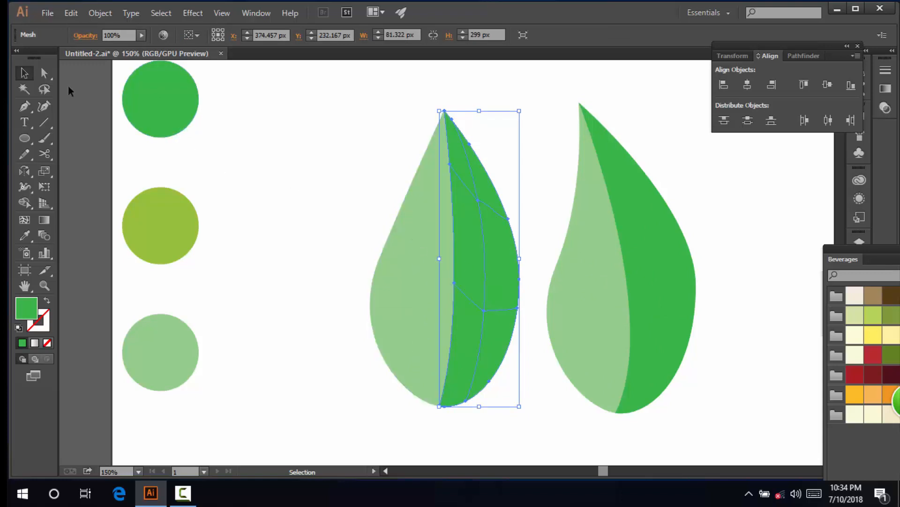
left_click(45, 74)
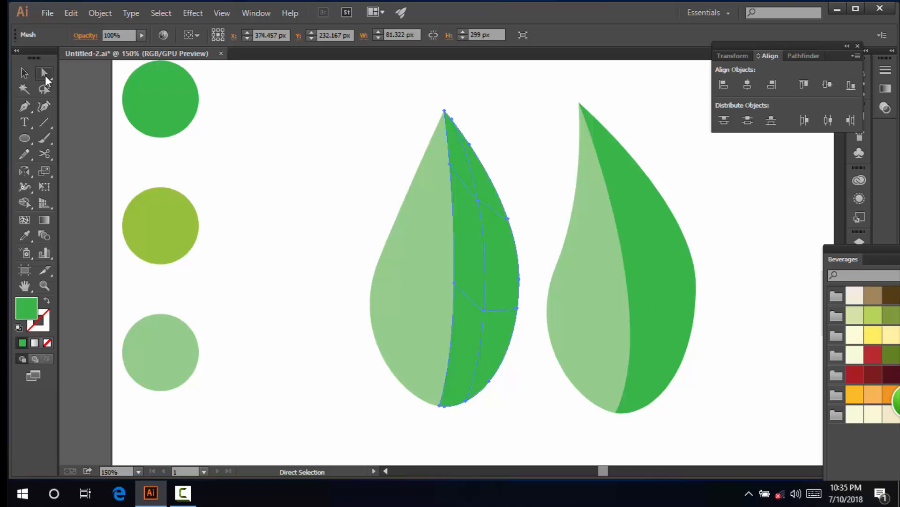
left_click(478, 200)
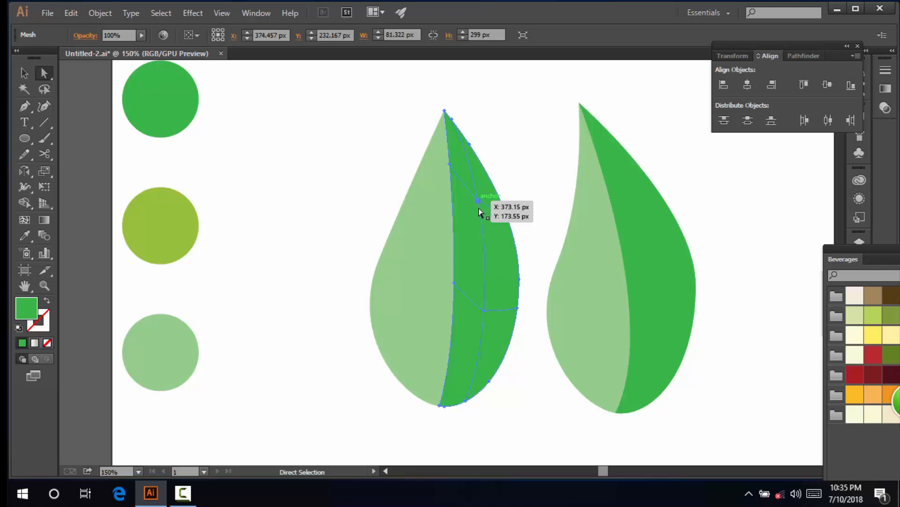
left_click(486, 312)
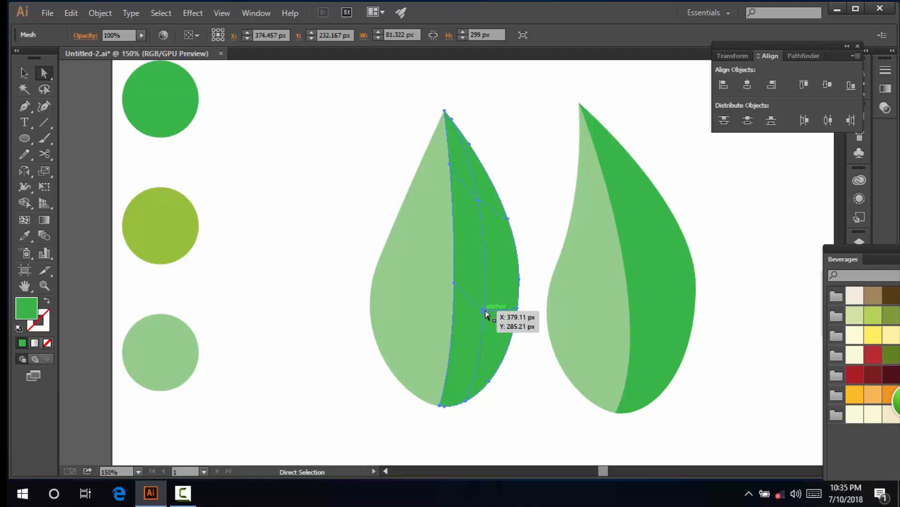
left_click(478, 203)
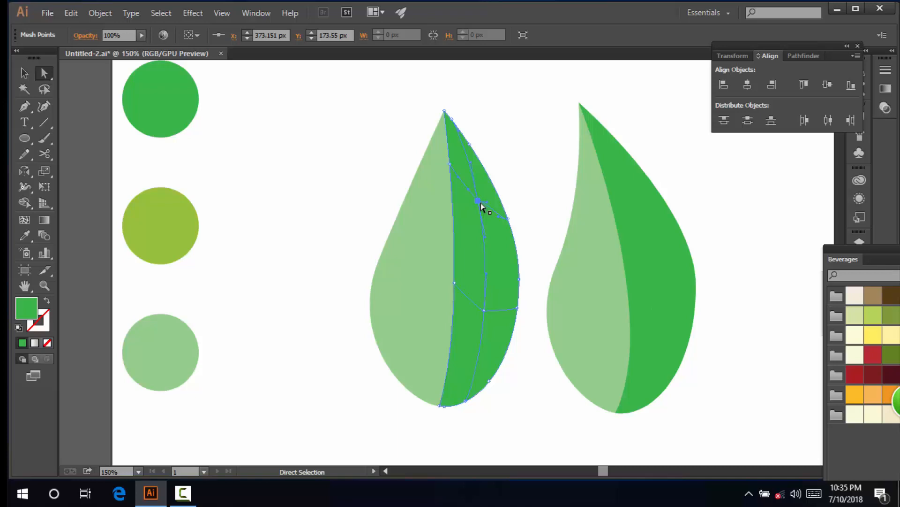
left_click(25, 236)
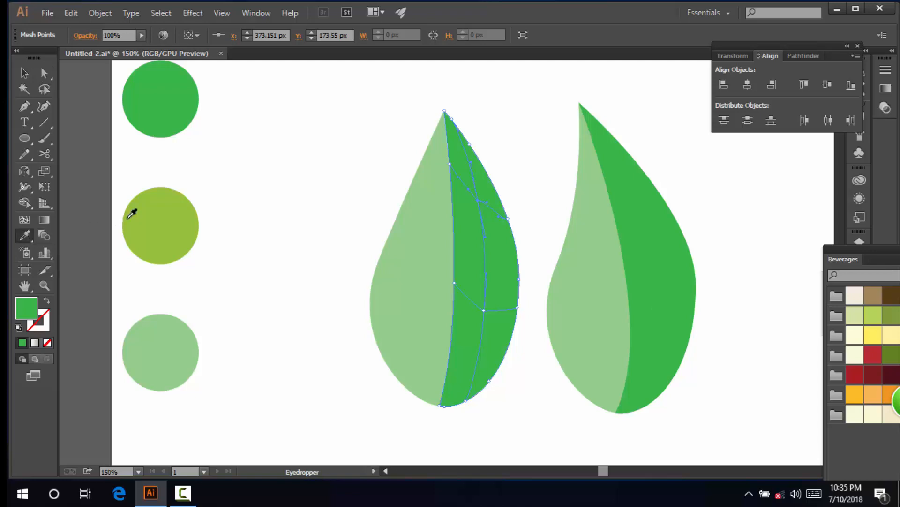
left_click(154, 223)
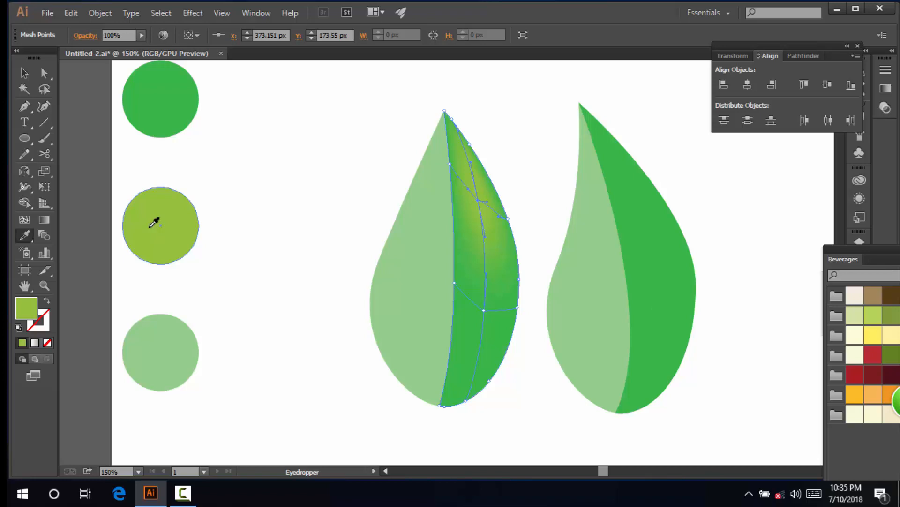
Color the lower interior mesh point of the left leaf's right half with the yellow-green from the middle reference circle
left_click(45, 74)
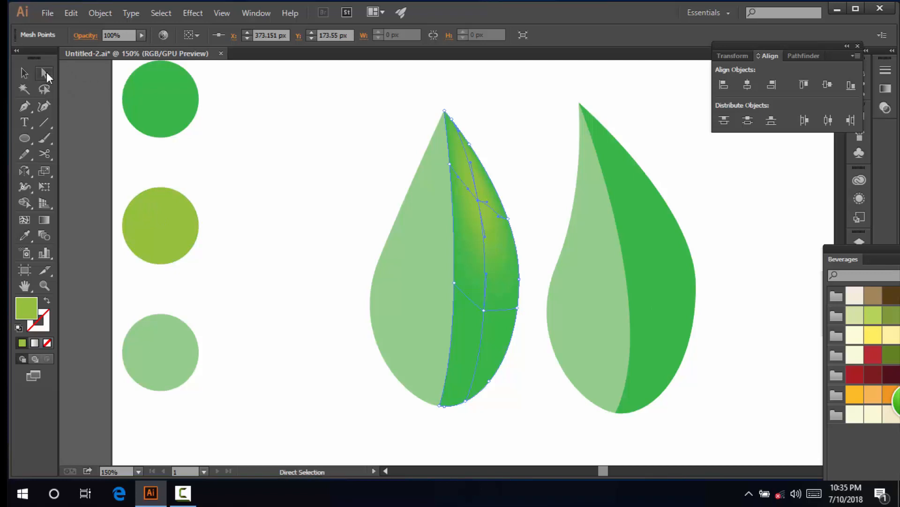
left_click(485, 310)
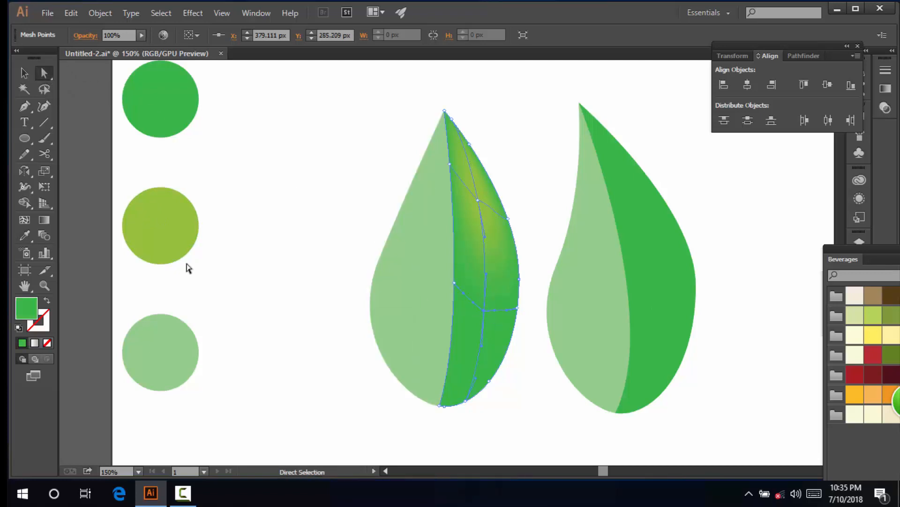
left_click(26, 235)
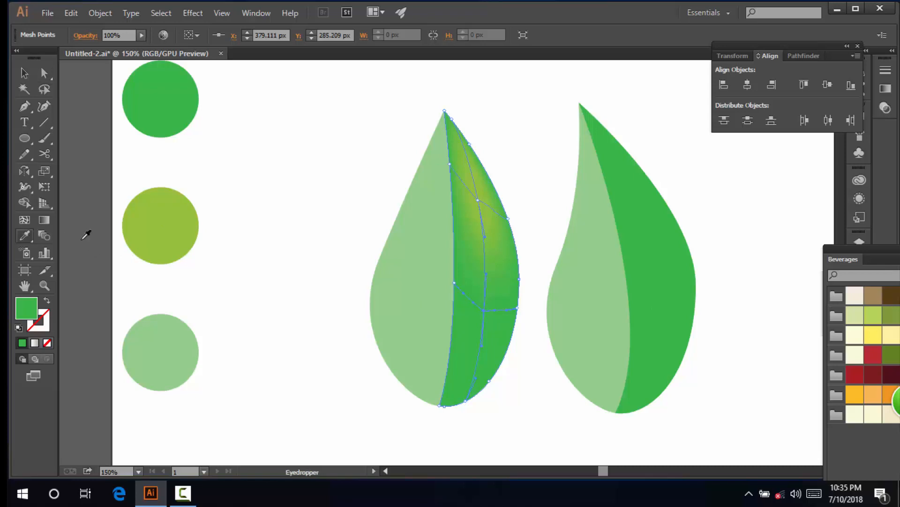
left_click(160, 230)
Color the lower midrib mesh point of the left leaf's right half with the middle circle's yellow-green, and deselect the mesh
left_click(45, 74)
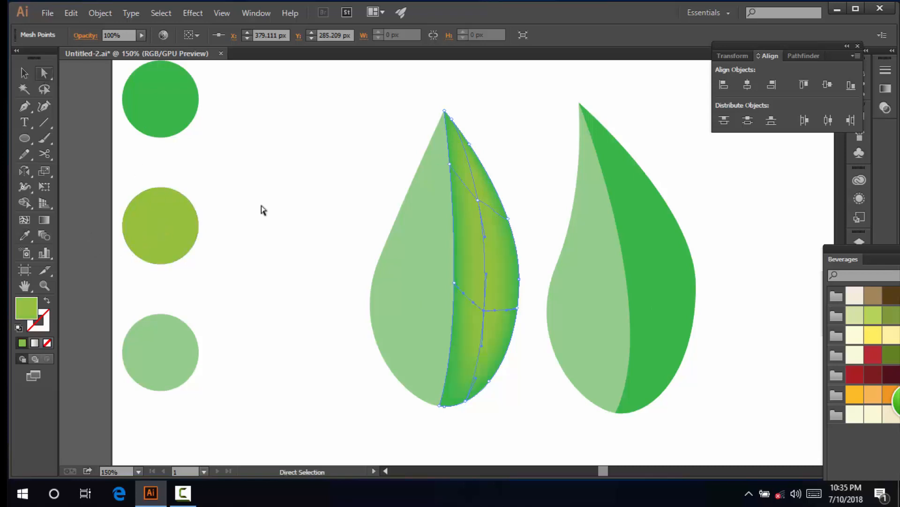
left_click(454, 283)
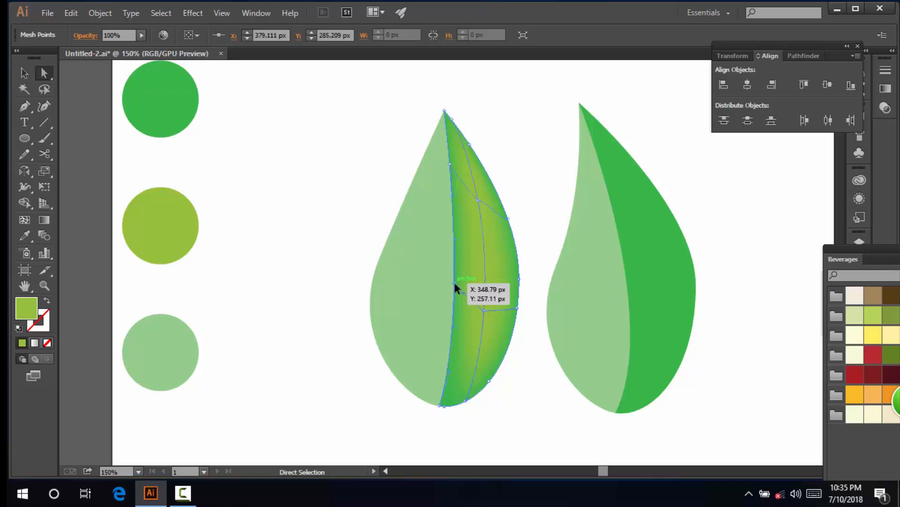
left_click(27, 236)
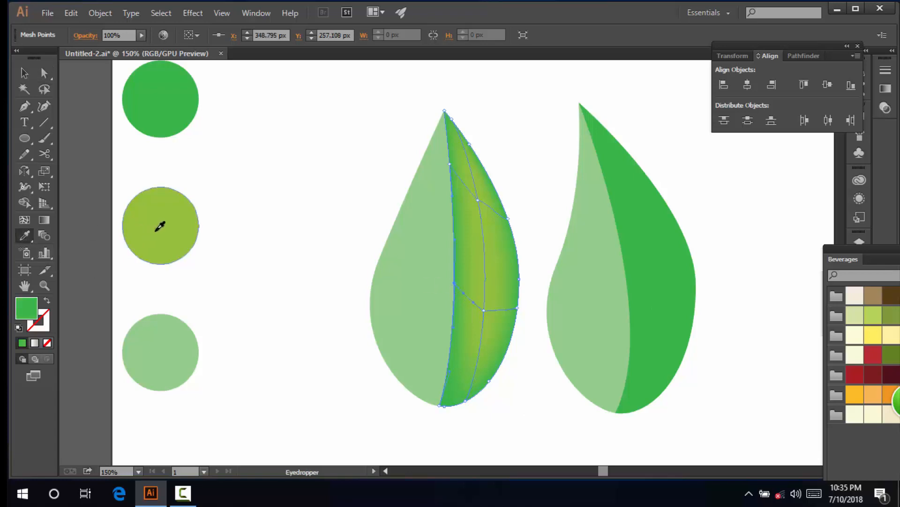
left_click(157, 230)
left_click(25, 73)
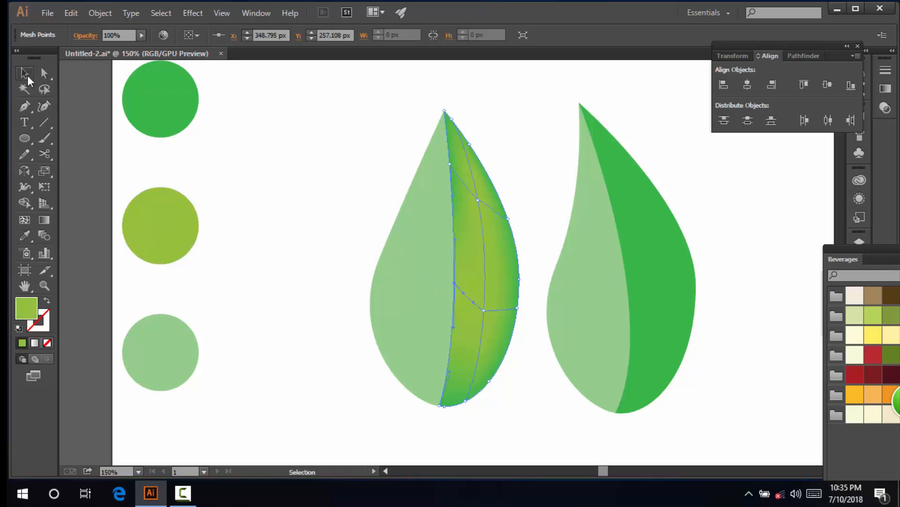
left_click(311, 195)
Color the upper interior mesh point of the left leaf's left half with the dark green sampled from the top reference circle
left_click(424, 270)
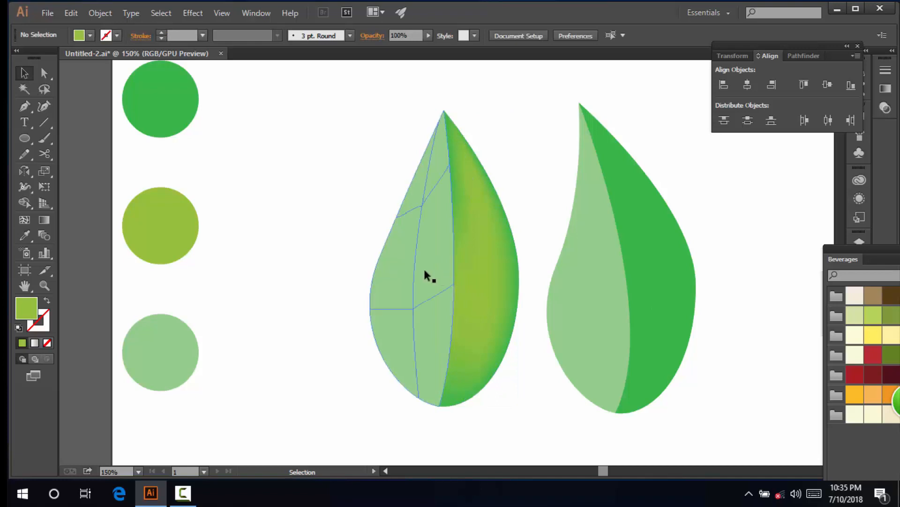
left_click(44, 74)
left_click(422, 206)
left_click(24, 235)
left_click(172, 101)
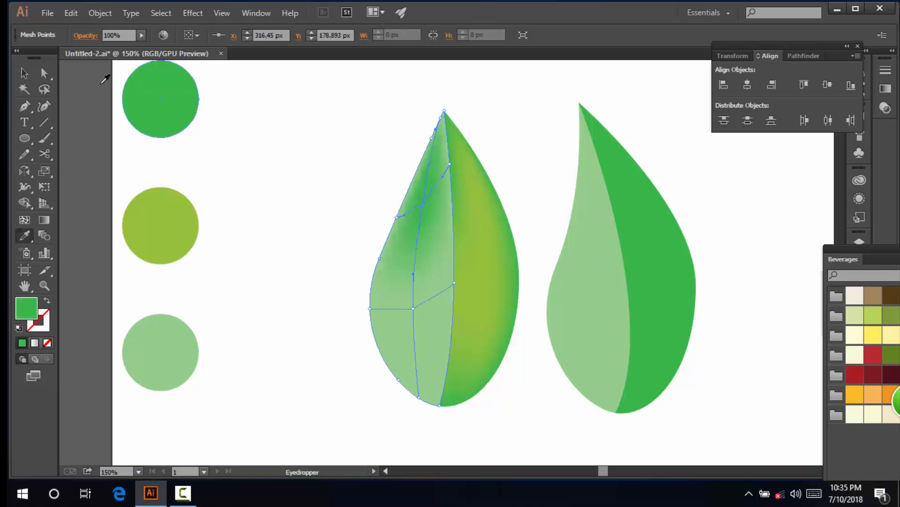
Color the lower interior mesh point of the left leaf's left half with the middle circle's yellow-green, and deselect the mesh
left_click(44, 73)
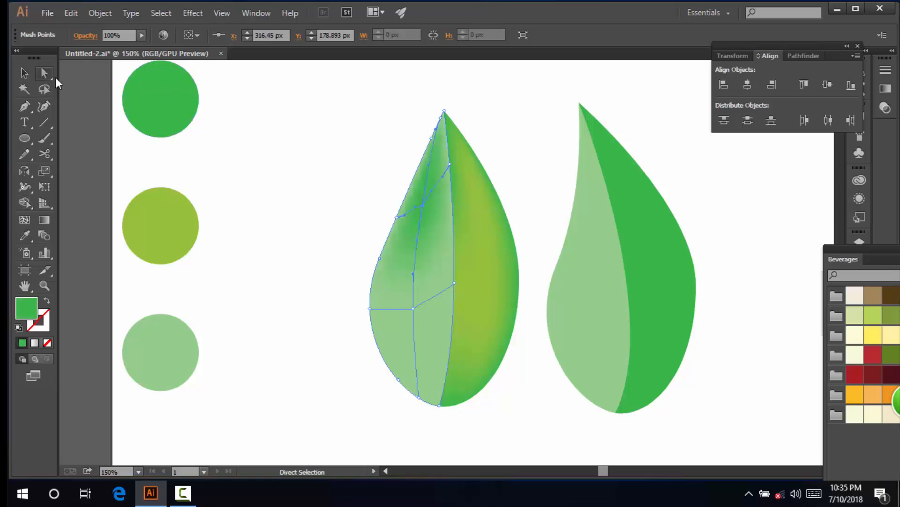
left_click(413, 308)
left_click(25, 235)
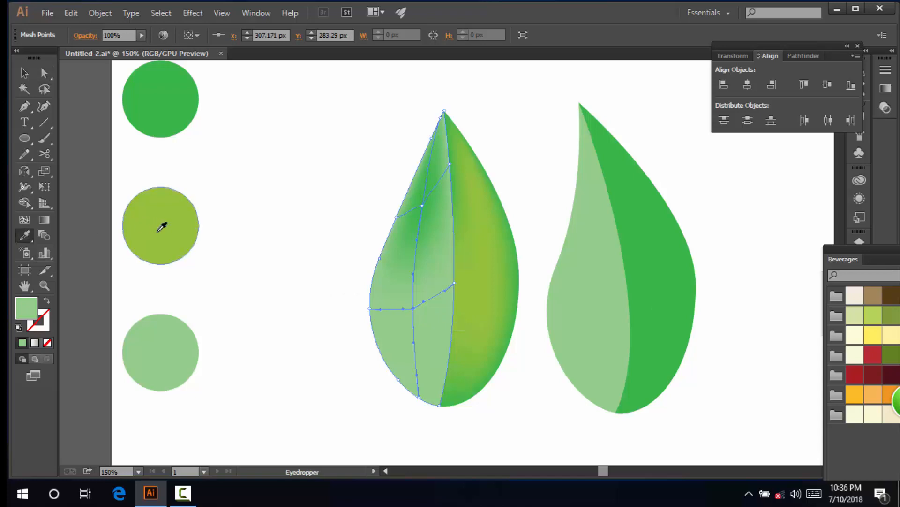
left_click(157, 231)
left_click(23, 74)
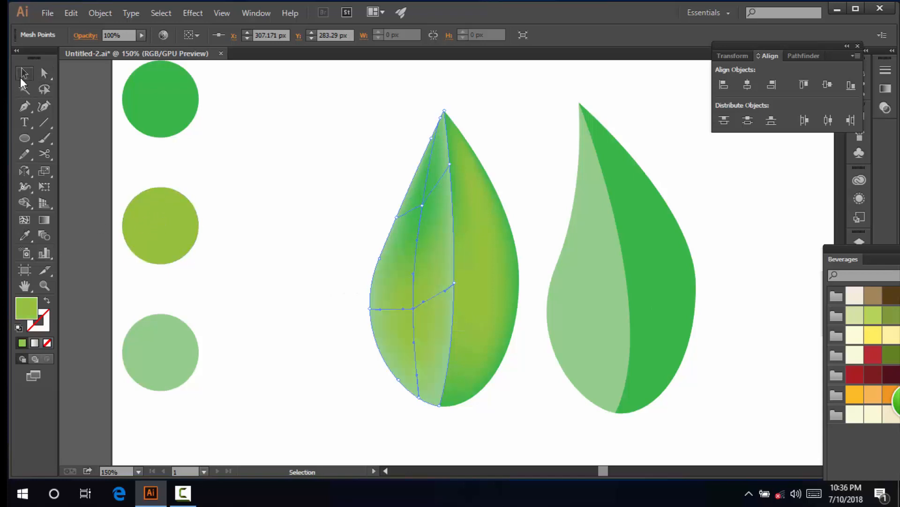
left_click(296, 227)
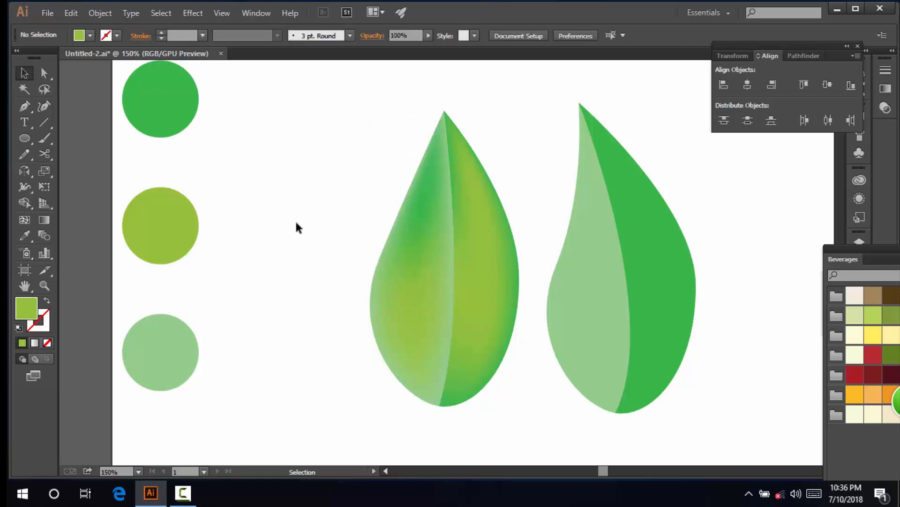
Color the mesh point on the bottom edge of the left leaf's left half with the middle circle's yellow-green, and deselect it
scroll(380, 263, "down", 1)
scroll(410, 380, "up", 1)
scroll(413, 382, "down", 1)
scroll(416, 387, "up", 1)
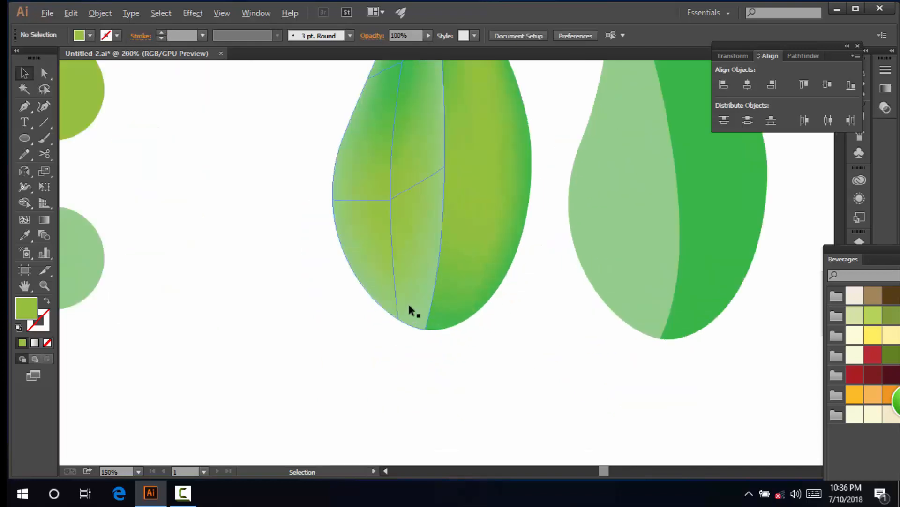
left_click(51, 78)
left_click(398, 319)
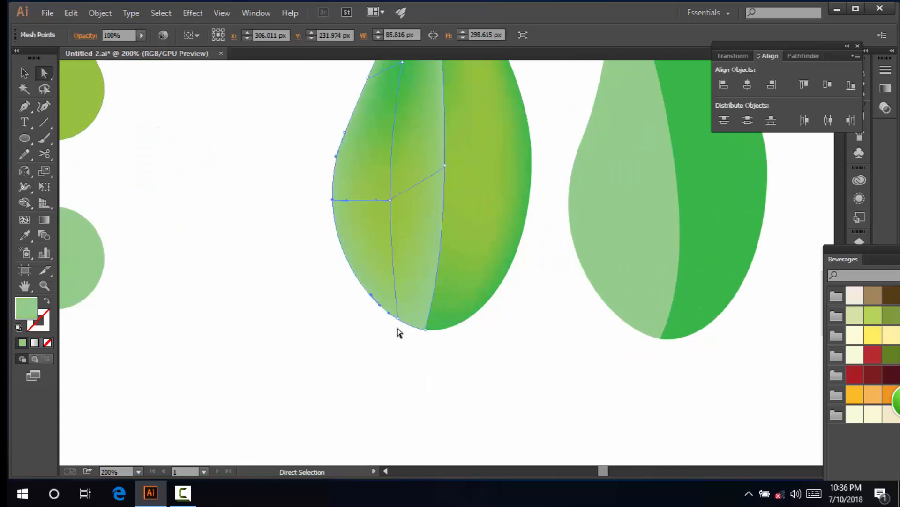
left_click(398, 318)
left_click(25, 235)
left_click(81, 91)
left_click(24, 73)
left_click(414, 347)
Color the upper interior mesh point of the right leaf's right half with the yellow-green sampled from the middle reference circle
scroll(413, 345, "down", 3)
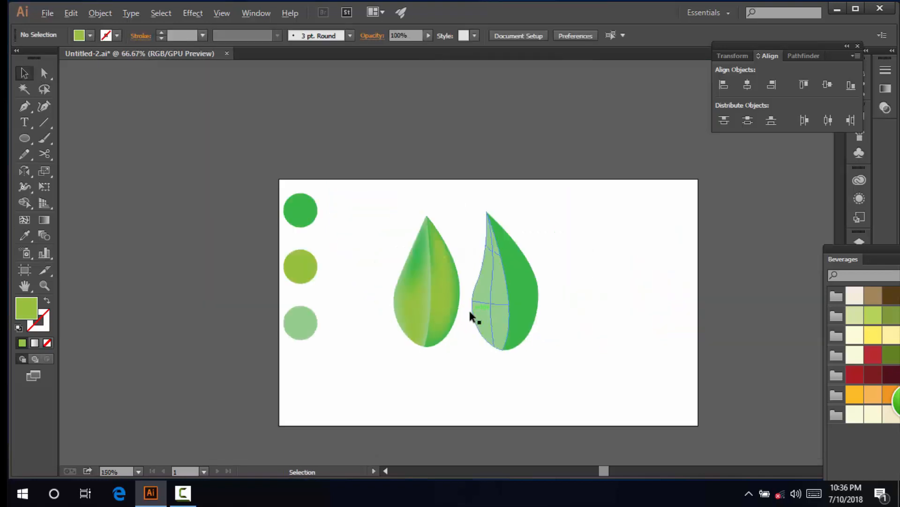
scroll(471, 312, "up", 1)
scroll(563, 296, "up", 1)
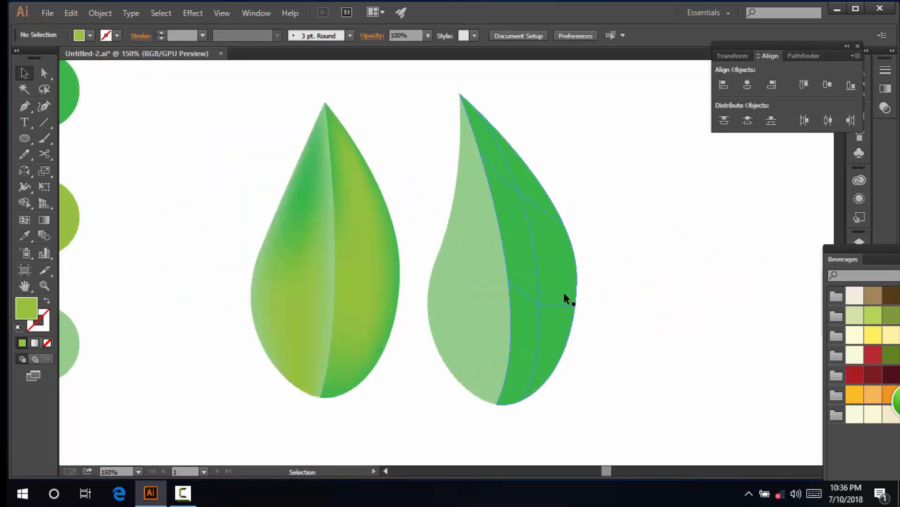
scroll(651, 217, "down", 1)
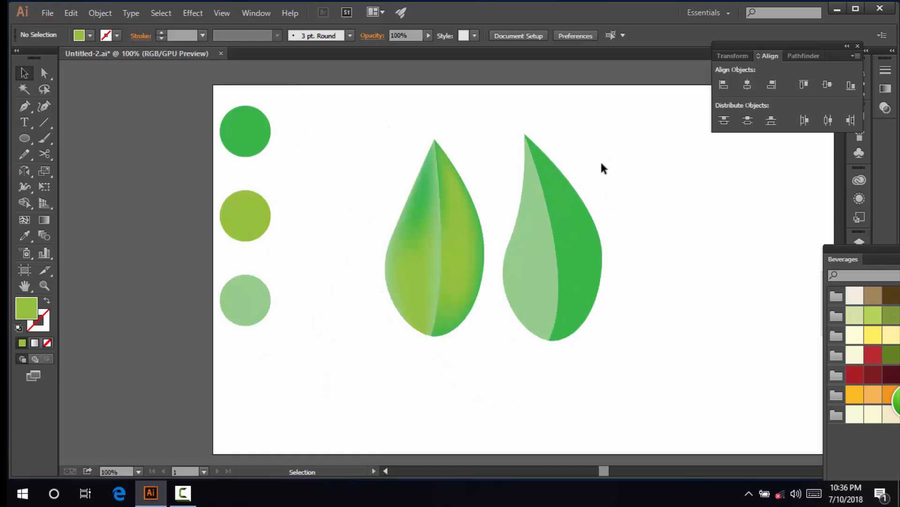
left_click(577, 312)
left_click(44, 73)
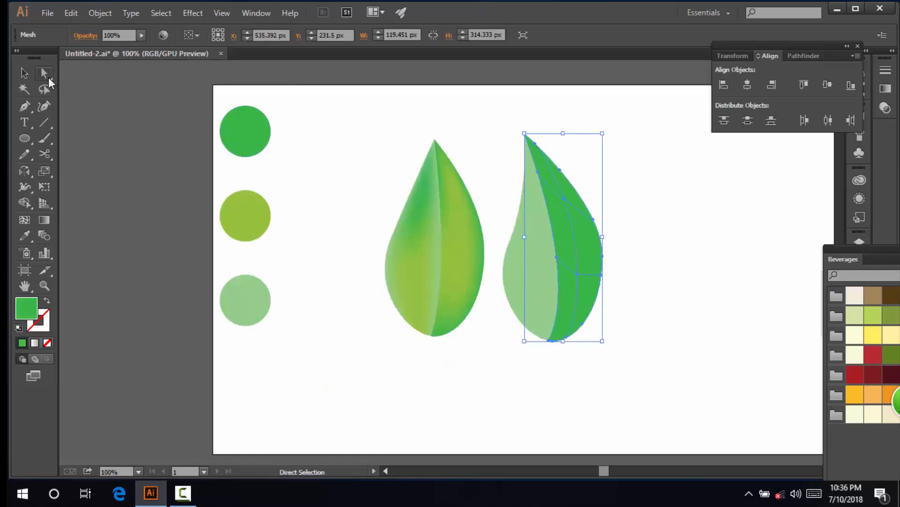
left_click(565, 200)
left_click(25, 236)
left_click(246, 238)
Color the lower interior mesh point of the right leaf's right half with the middle reference circle's yellow-green
left_click(44, 73)
left_click(578, 269)
left_click(579, 274)
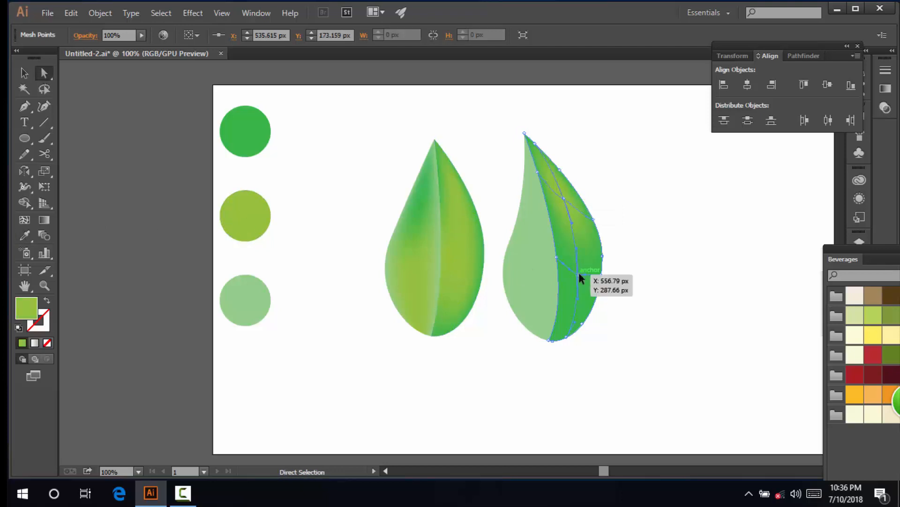
left_click(24, 236)
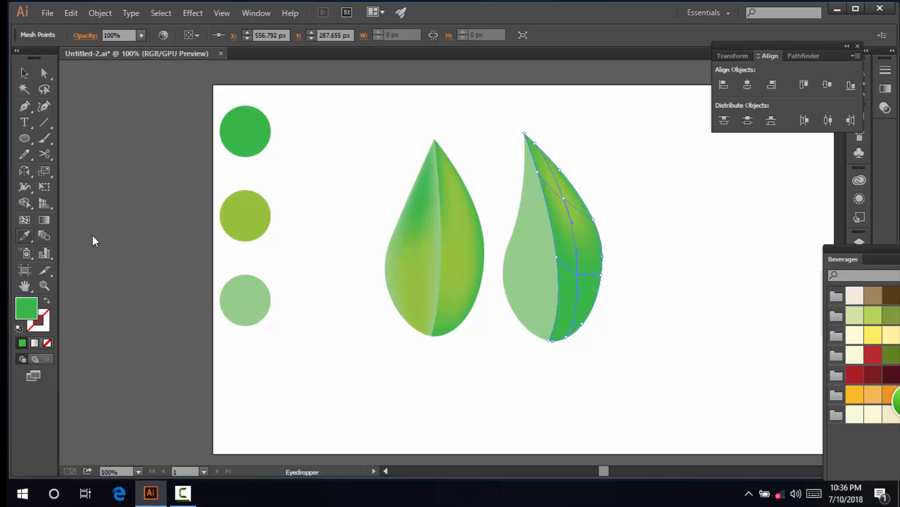
left_click(259, 201)
Color the lower interior mesh point of the right leaf's left half with the top circle's dark green, and deselect the mesh
left_click(44, 75)
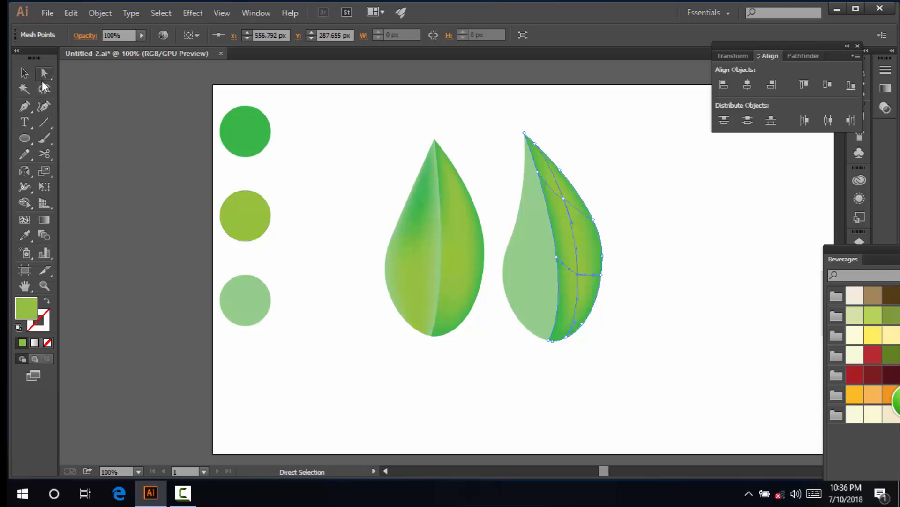
left_click(493, 178)
scroll(652, 289, "up", 1)
left_click(477, 256)
left_click_drag(469, 260, 468, 264)
left_click(25, 236)
left_click(71, 71)
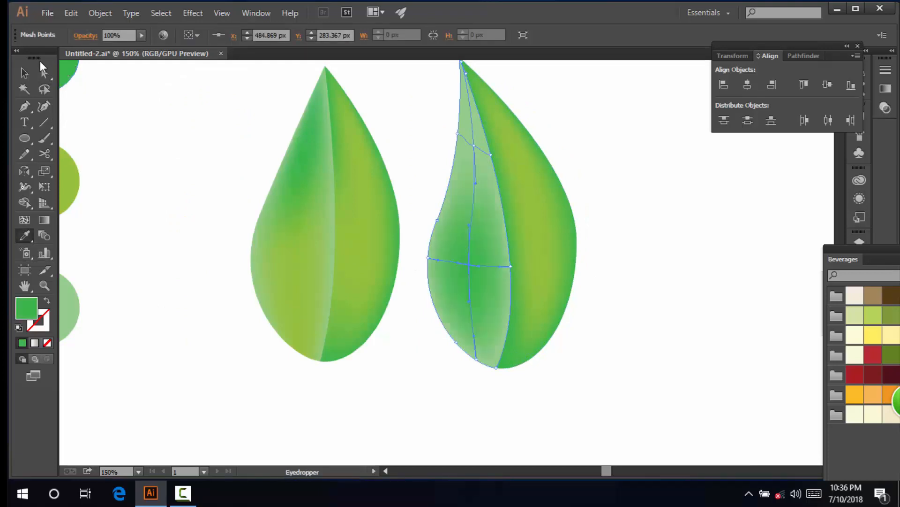
left_click(25, 73)
left_click(196, 183)
Color the upper interior mesh point of the right leaf's left half with the middle circle's yellow-green, and deselect the mesh
scroll(476, 285, "down", 1)
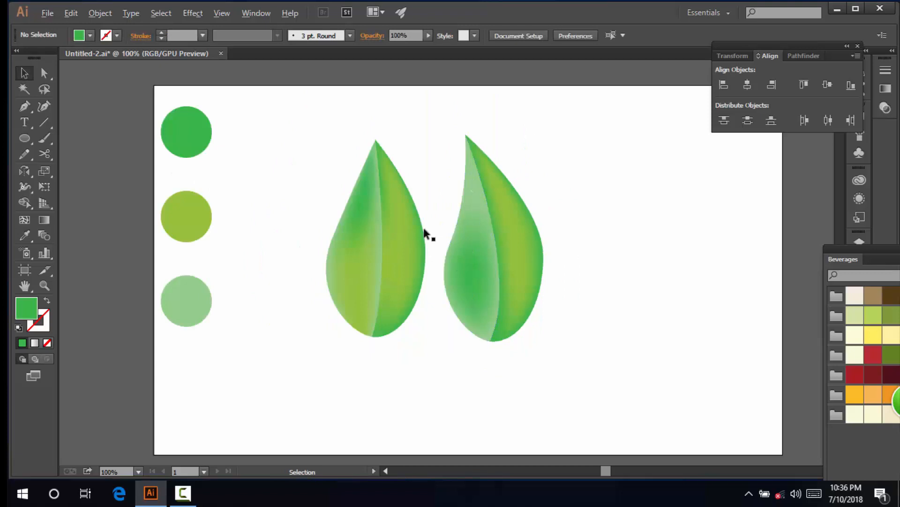
left_click(44, 73)
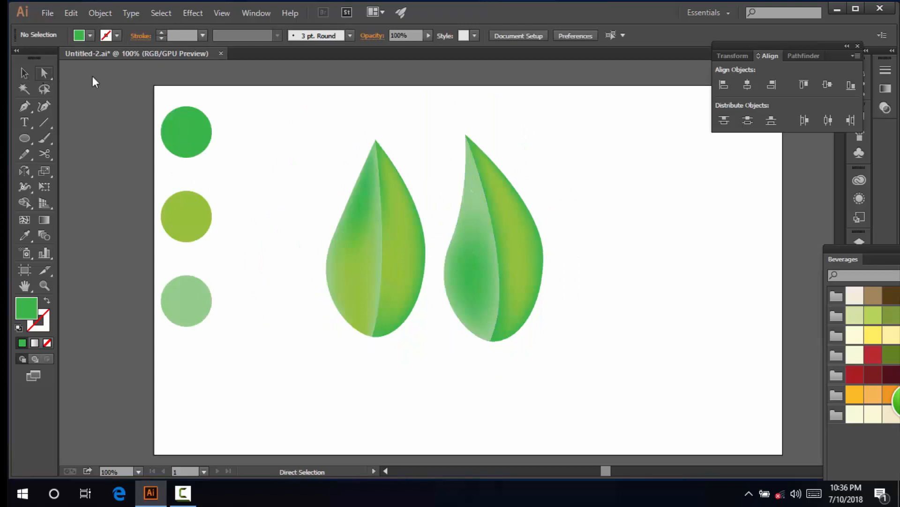
left_click_drag(445, 159, 466, 174)
left_click(505, 210)
scroll(490, 207, "up", 2)
left_click(446, 167)
scroll(485, 219, "down", 2)
left_click(24, 235)
left_click(183, 227)
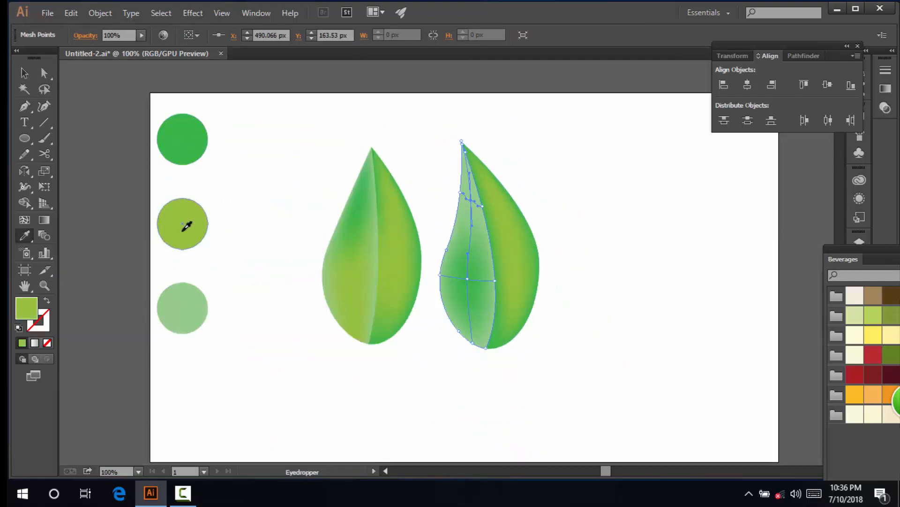
left_click(25, 75)
left_click(509, 365)
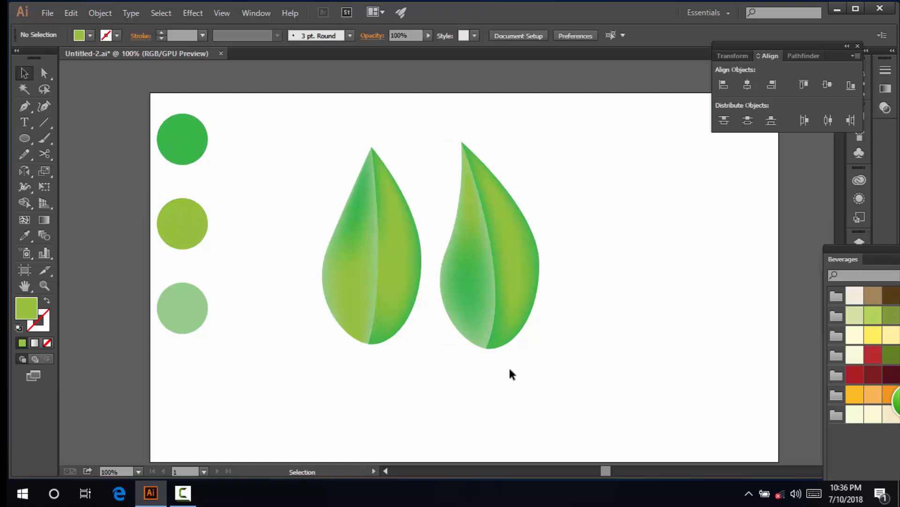
scroll(487, 380, "down", 1)
scroll(487, 380, "up", 1)
scroll(353, 282, "up", 2)
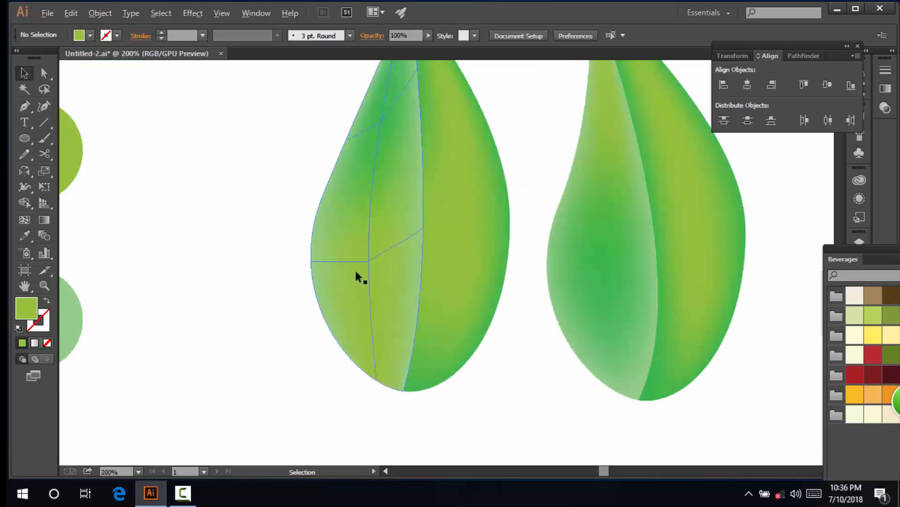
scroll(434, 309, "down", 2)
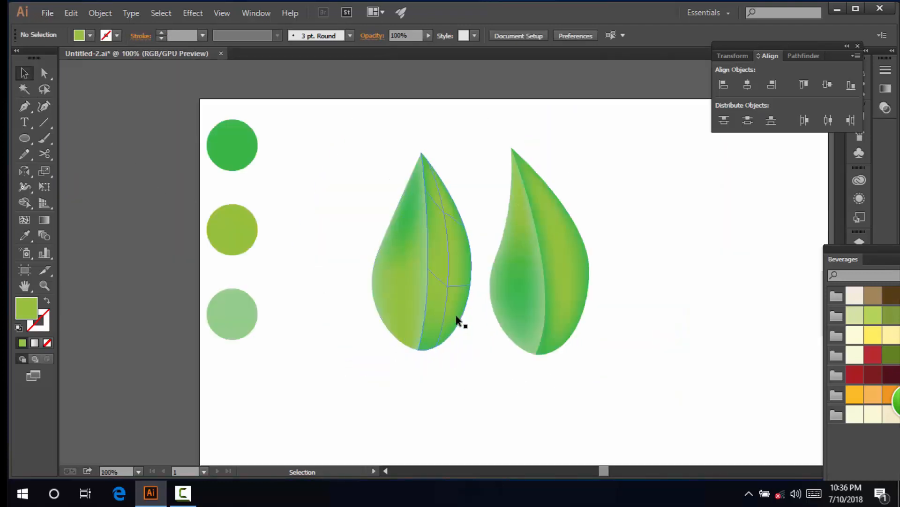
scroll(485, 370, "down", 1)
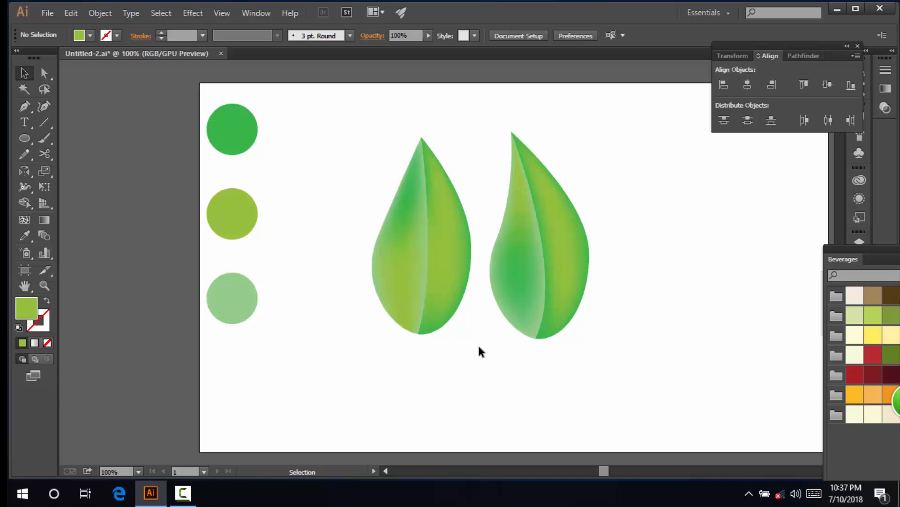
left_click(449, 289)
left_click(402, 334)
left_click(381, 280)
left_click(446, 307)
left_click(476, 350)
left_click(381, 282)
left_click(454, 275)
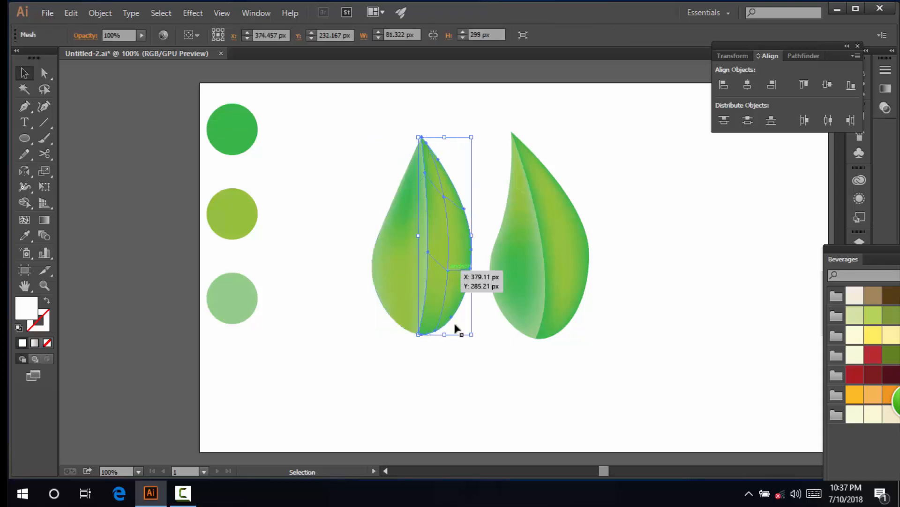
left_click(412, 297)
left_click(437, 280)
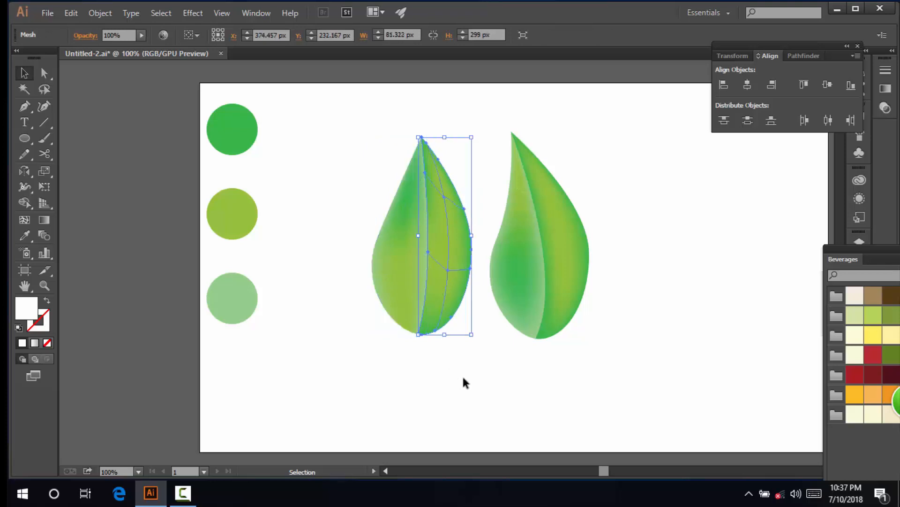
left_click(462, 374)
left_click(431, 313)
left_click(383, 275)
Group the two halves of the left leaf and move the group slightly to the left, away from the right leaf
left_click_drag(333, 167, 461, 300)
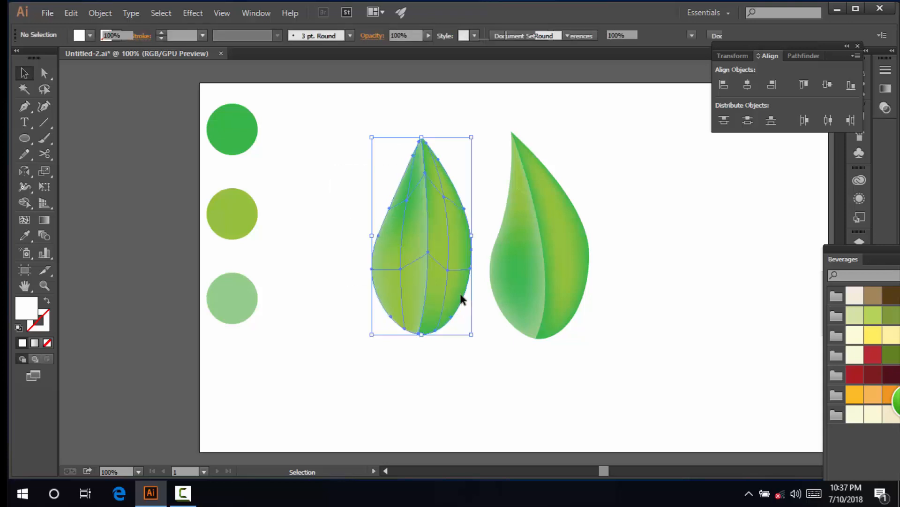
key("a")
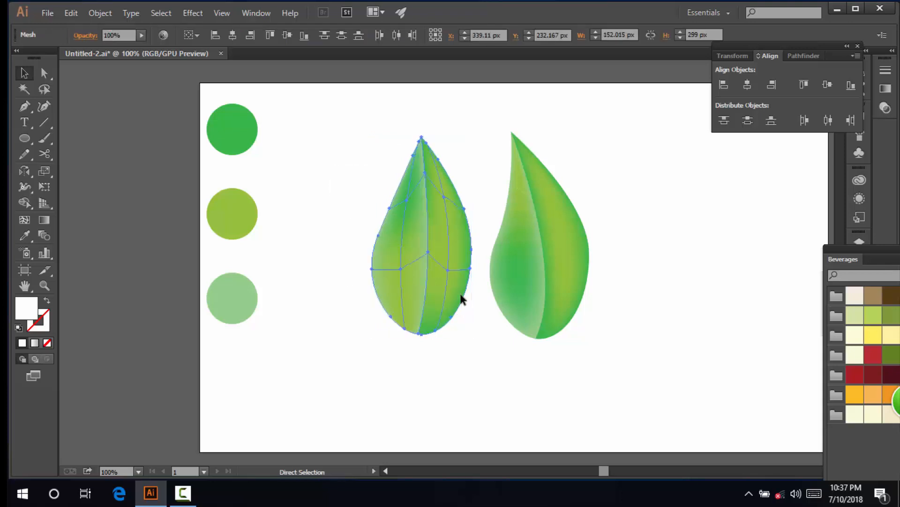
key("v")
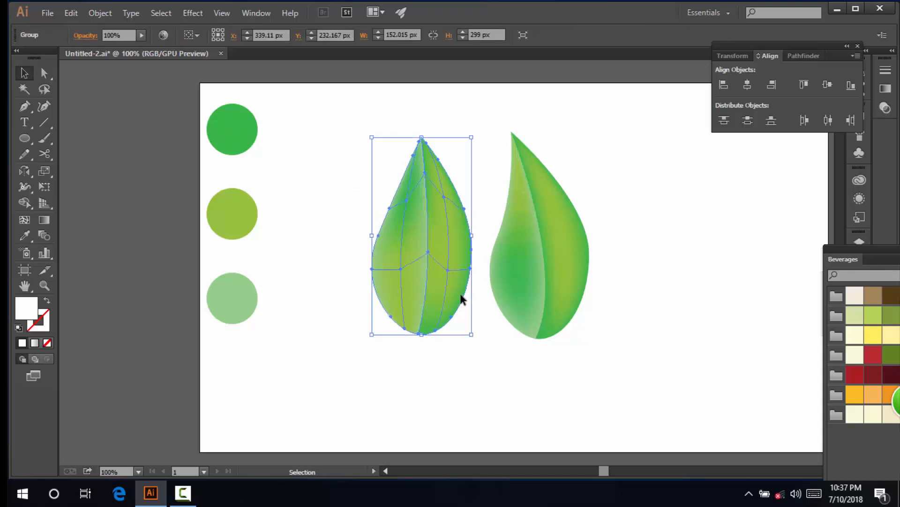
left_click(471, 389)
left_click_drag(424, 274, 448, 273)
left_click(494, 340)
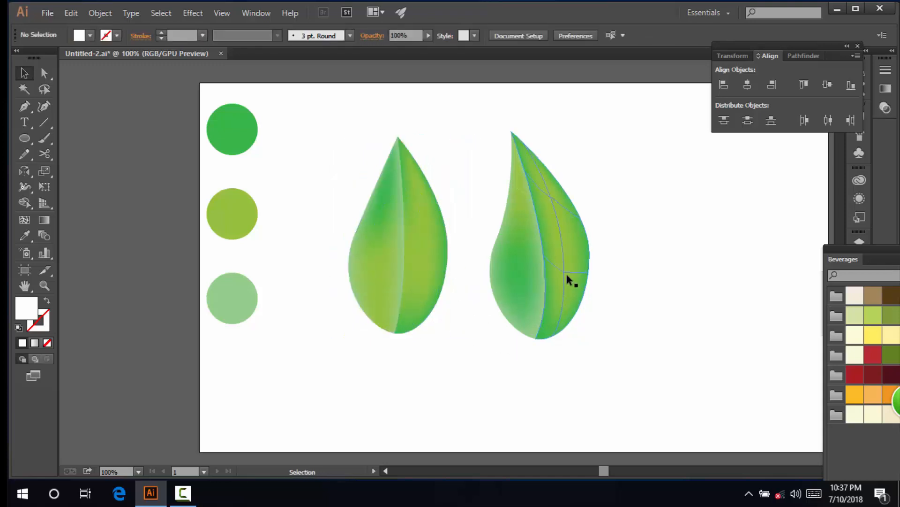
left_click(565, 271)
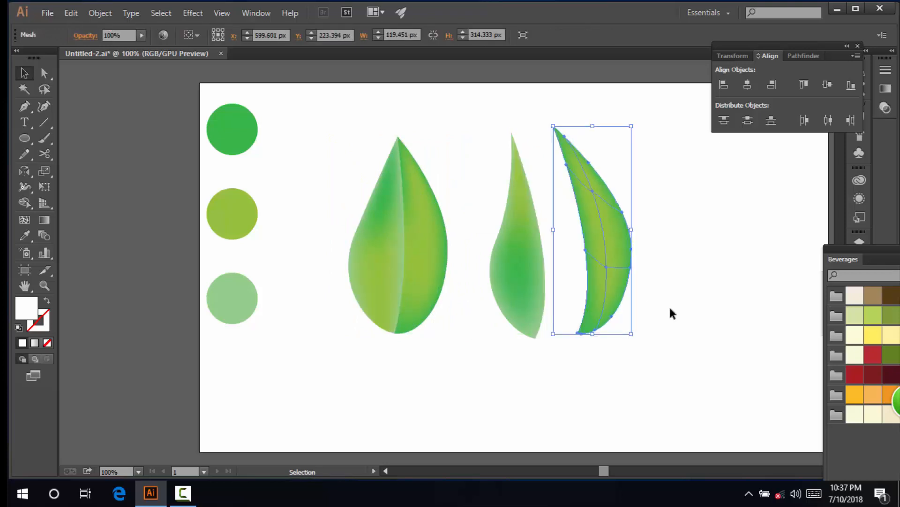
key("ctrl+z")
key("ctrl+z")
key("ctrl+z")
Group the two halves of the right leaf and move the group slightly left, closer to the other leaf
left_click_drag(482, 167, 611, 263)
key("ctrl")
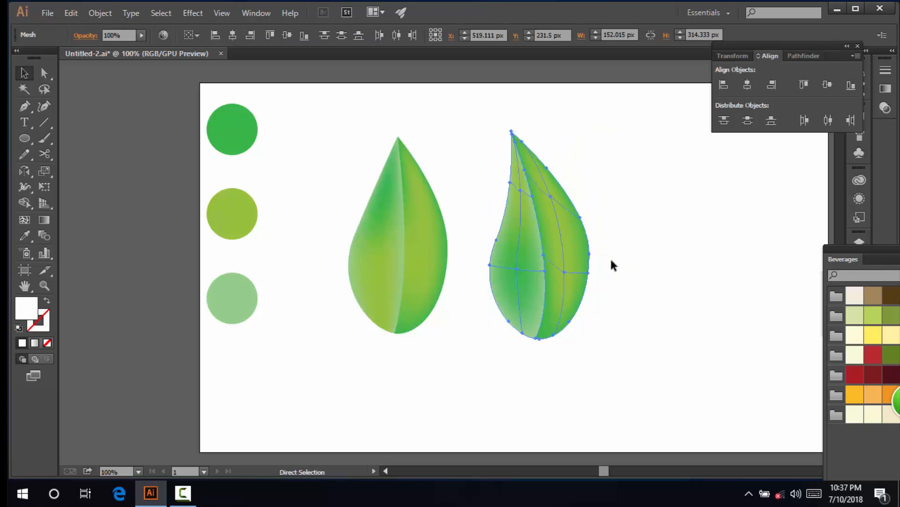
key("ctrl+z")
key("ctrl+z")
key("ctrl+z")
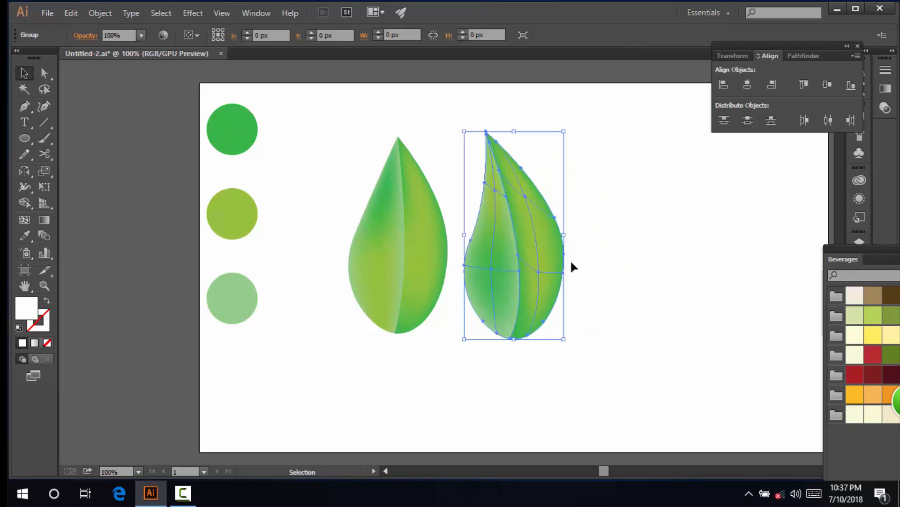
Examine the gradient mesh shading and midrib edges of both leaves, up close and as a whole
scroll(416, 269, "up", 1, "alt")
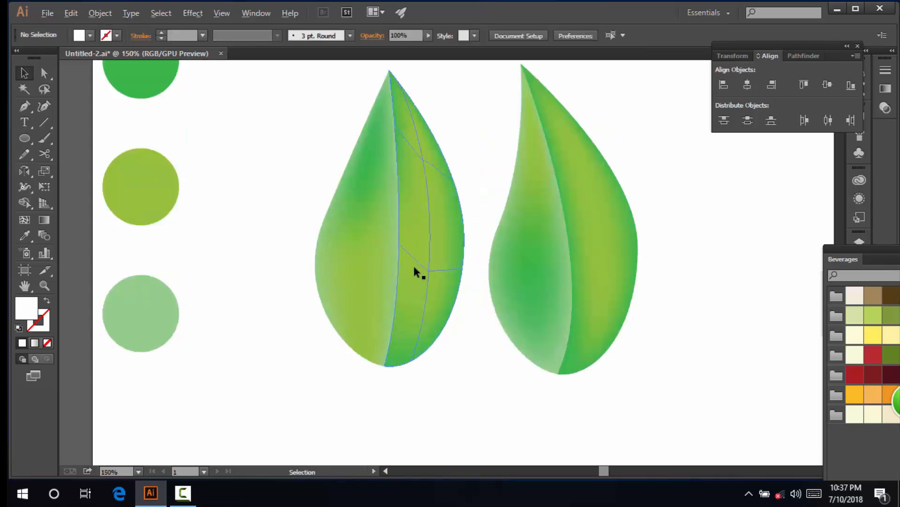
scroll(491, 376, "down", 1, "alt")
scroll(424, 321, "up", 1, "alt")
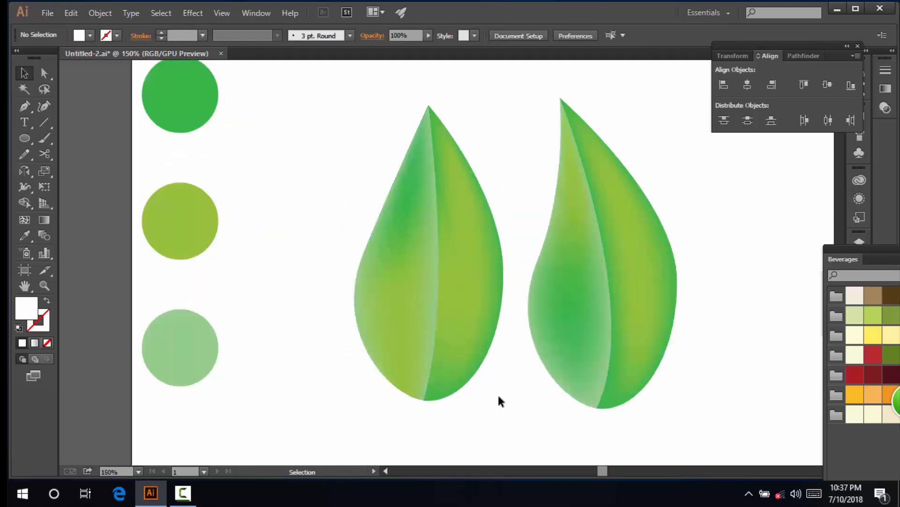
scroll(501, 401, "up", 1, "alt")
scroll(500, 401, "down", 1, "alt")
scroll(501, 401, "up", 1, "alt")
scroll(501, 401, "down", 1, "alt")
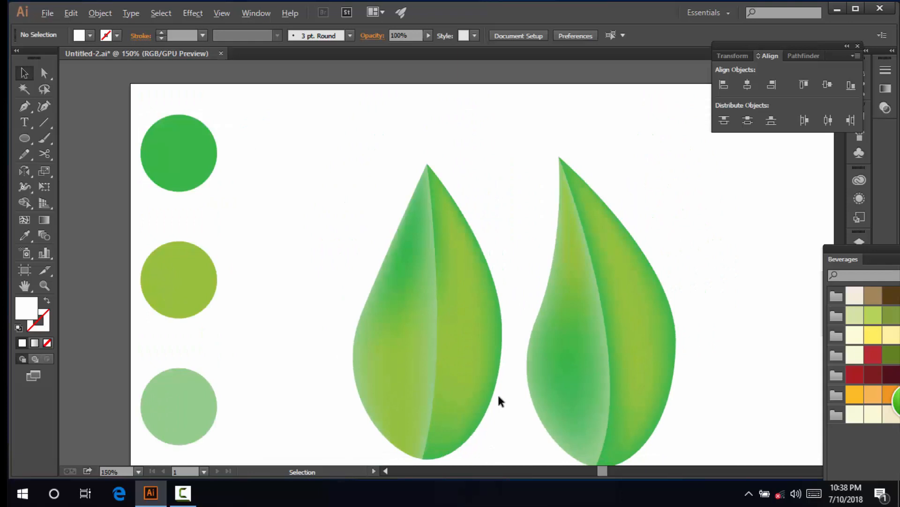
scroll(501, 401, "down", 1, "alt")
scroll(501, 401, "down", 3)
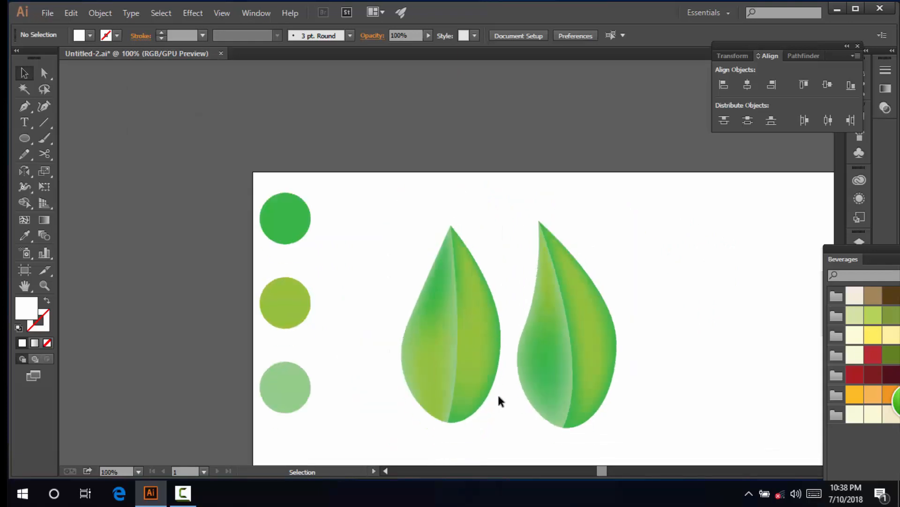
left_click(24, 285)
left_click_drag(298, 317, 228, 293)
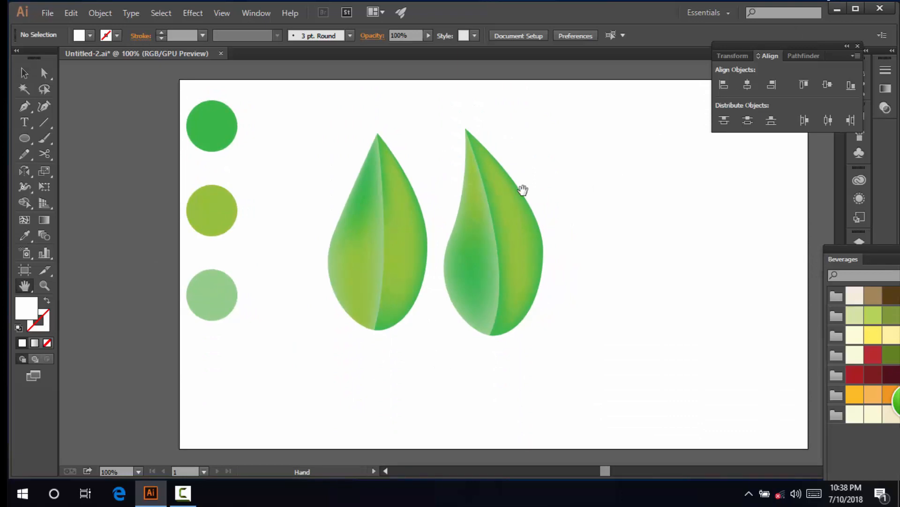
Minimize the Illustrator window and refresh the Windows desktop
left_click(837, 10)
right_click(510, 108)
left_click(542, 145)
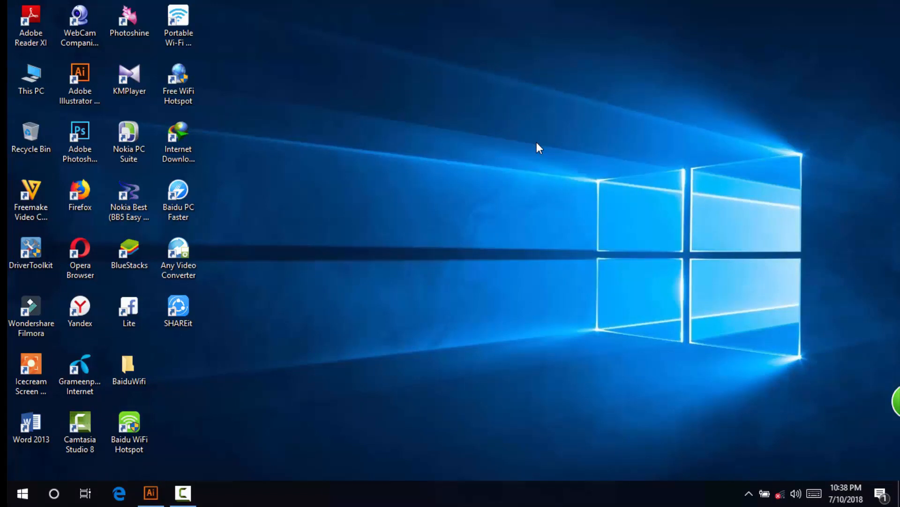
right_click(460, 117)
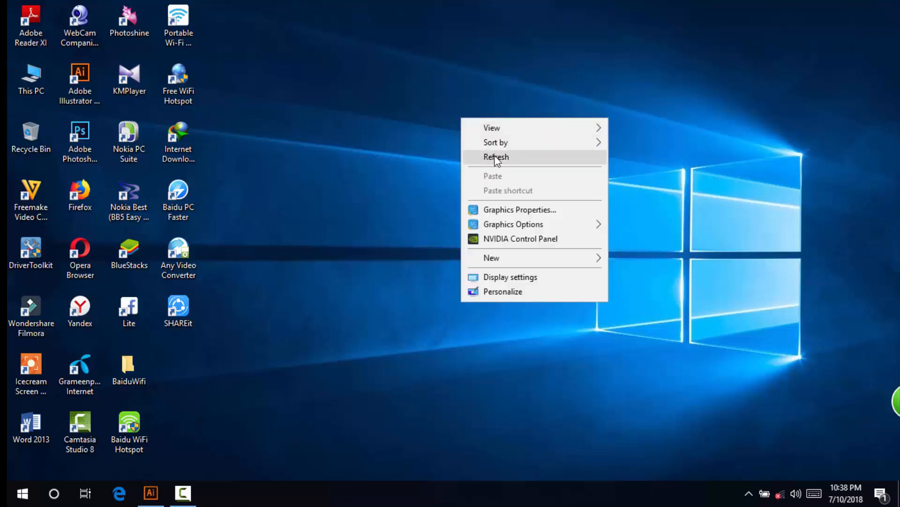